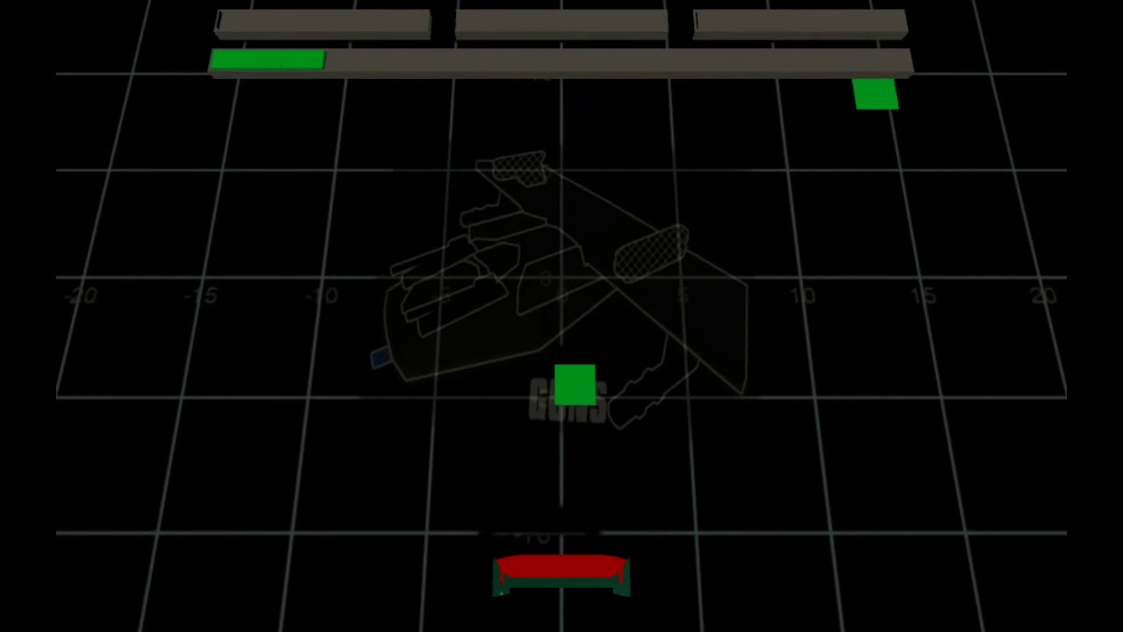
# Step: Catch the first falling Jet Loader pieces, switching between GUNS and SPEED modes
pyautogui.press('Left')
pyautogui.press('Right')
pyautogui.press('Right')
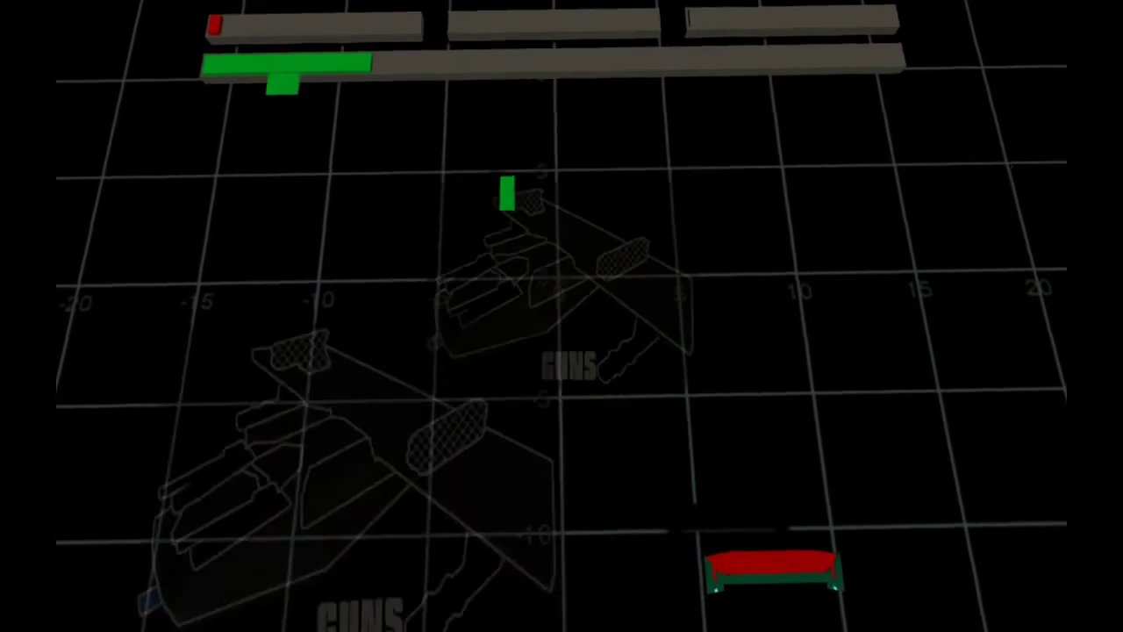
pyautogui.press('Left')
pyautogui.press('Left')
pyautogui.press('Left')
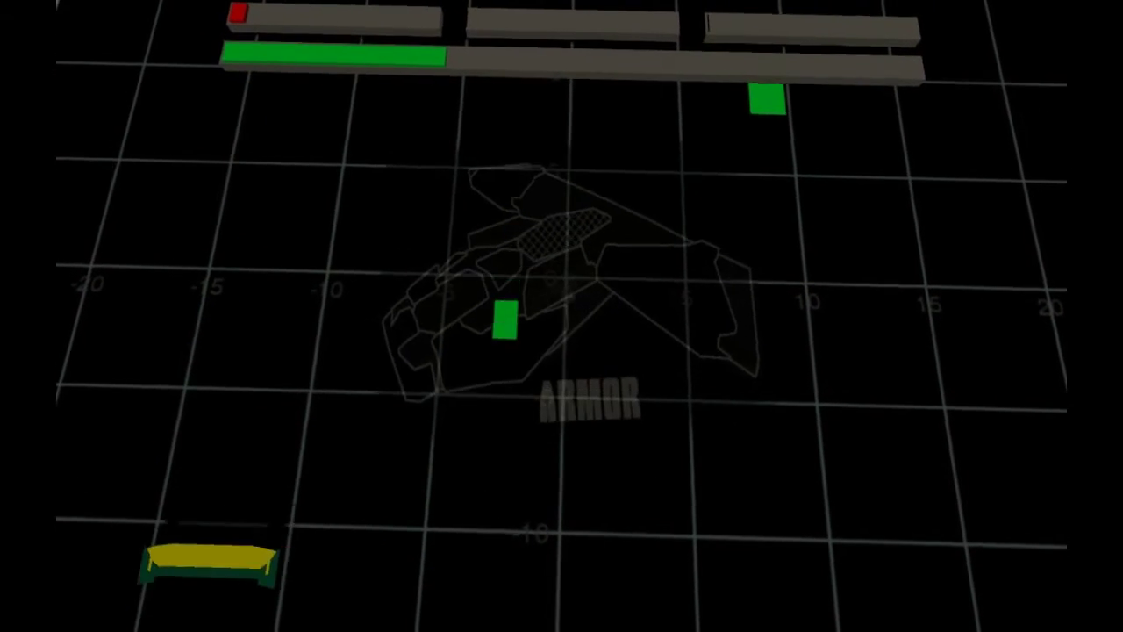
pyautogui.press('Right')
pyautogui.press('Right')
pyautogui.press('Right')
pyautogui.press('Left')
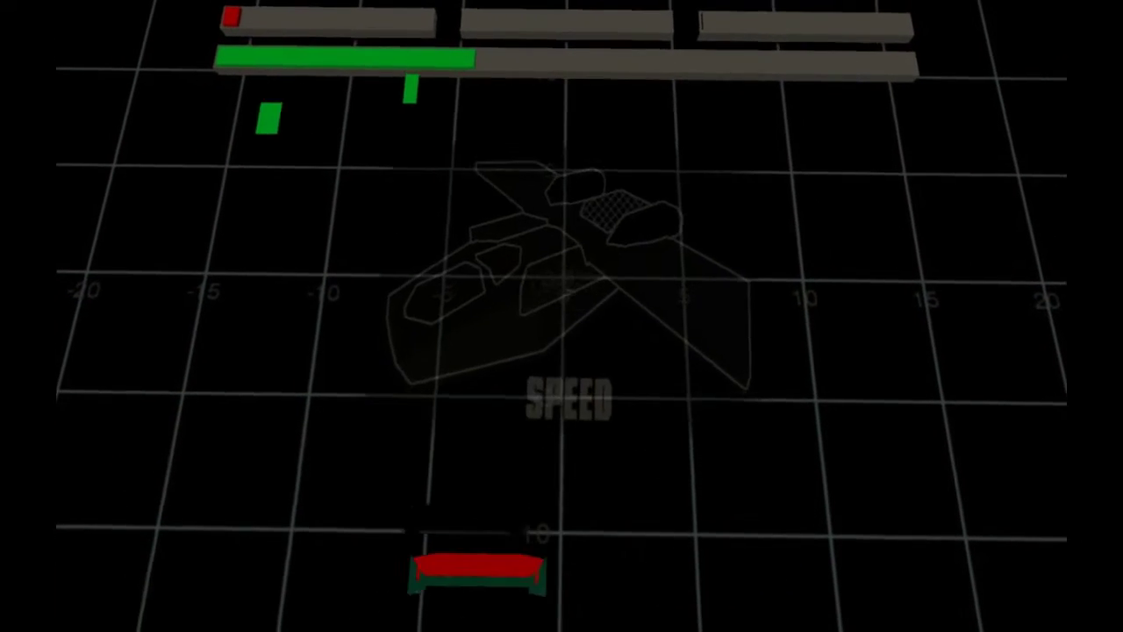
pyautogui.press('Left')
pyautogui.press('Left')
pyautogui.press('Right')
pyautogui.press('Right')
pyautogui.press('Right')
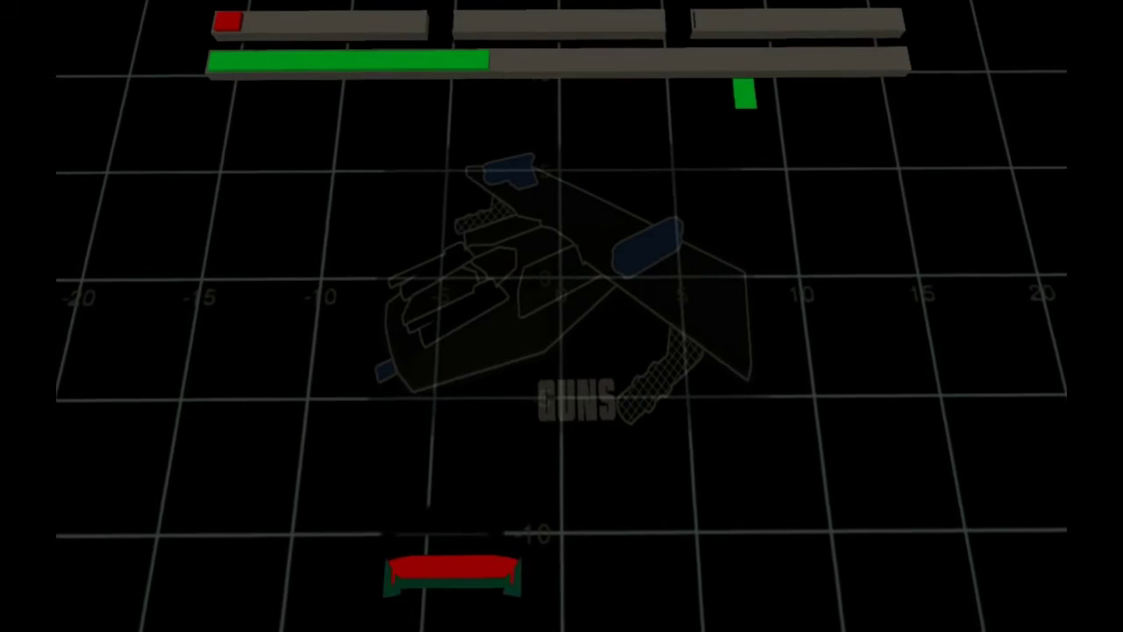
pyautogui.press('Right')
pyautogui.press('Right')
pyautogui.press('Left')
pyautogui.press('Left')
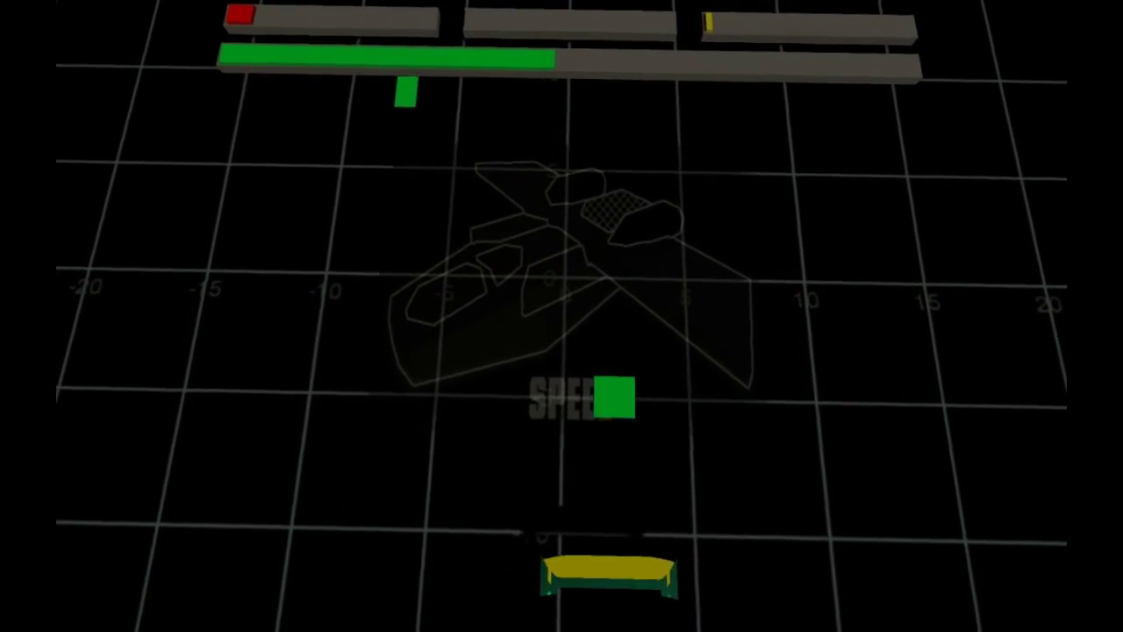
pyautogui.press('Left')
pyautogui.press('Left')
pyautogui.press('Right')
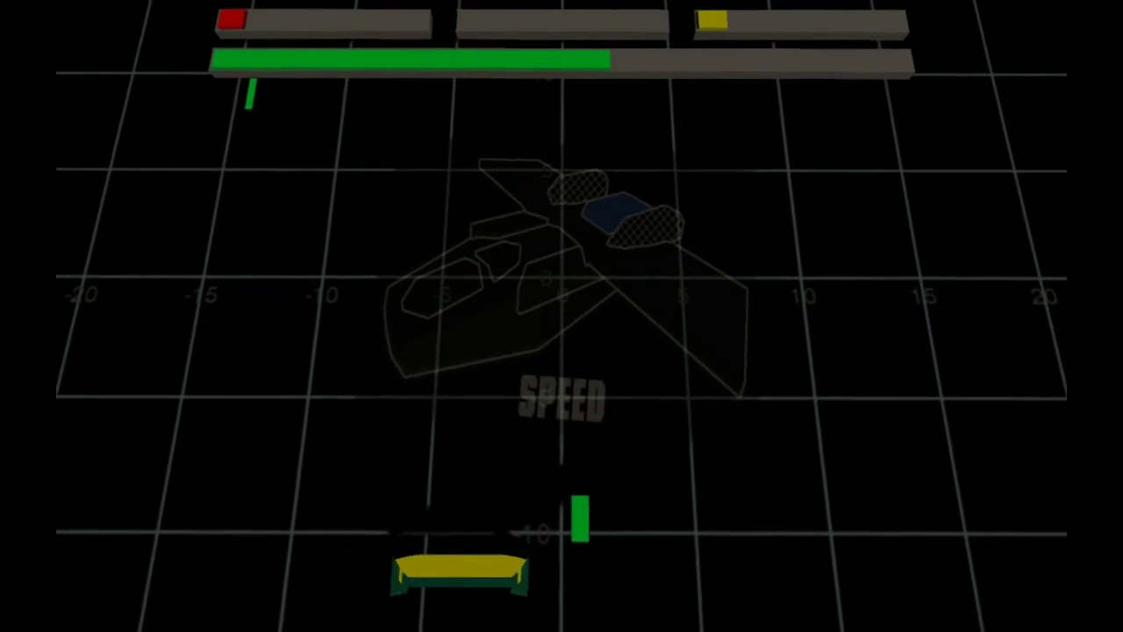
# Step: Catch the remaining pieces in ARMOR mode until the loading bar is full
pyautogui.press('Right')
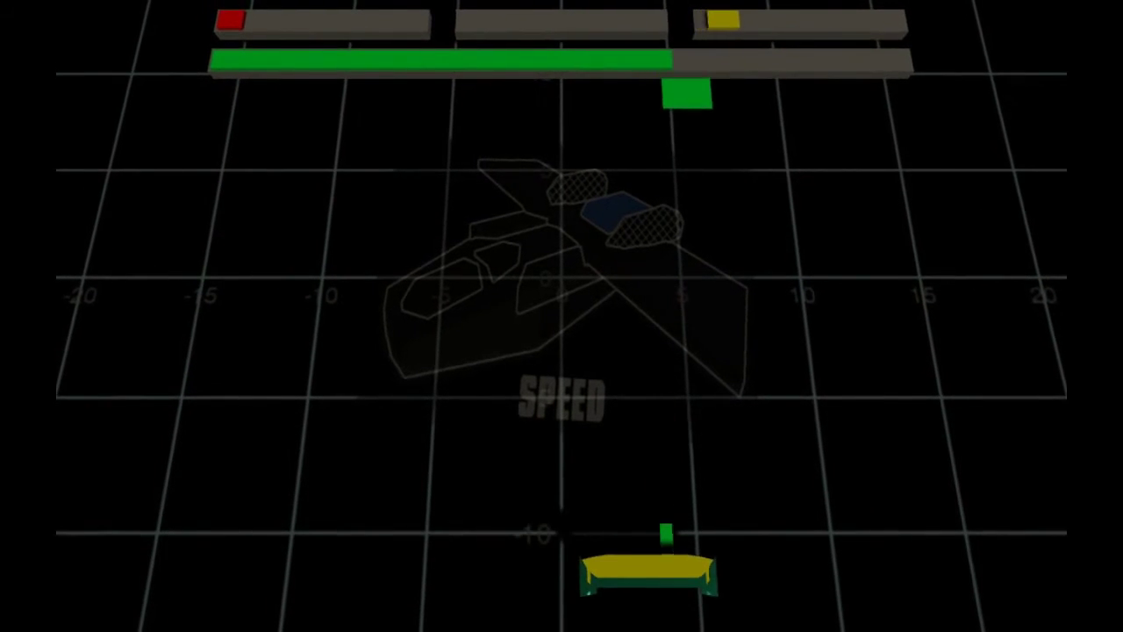
pyautogui.press('Left')
pyautogui.press('Left')
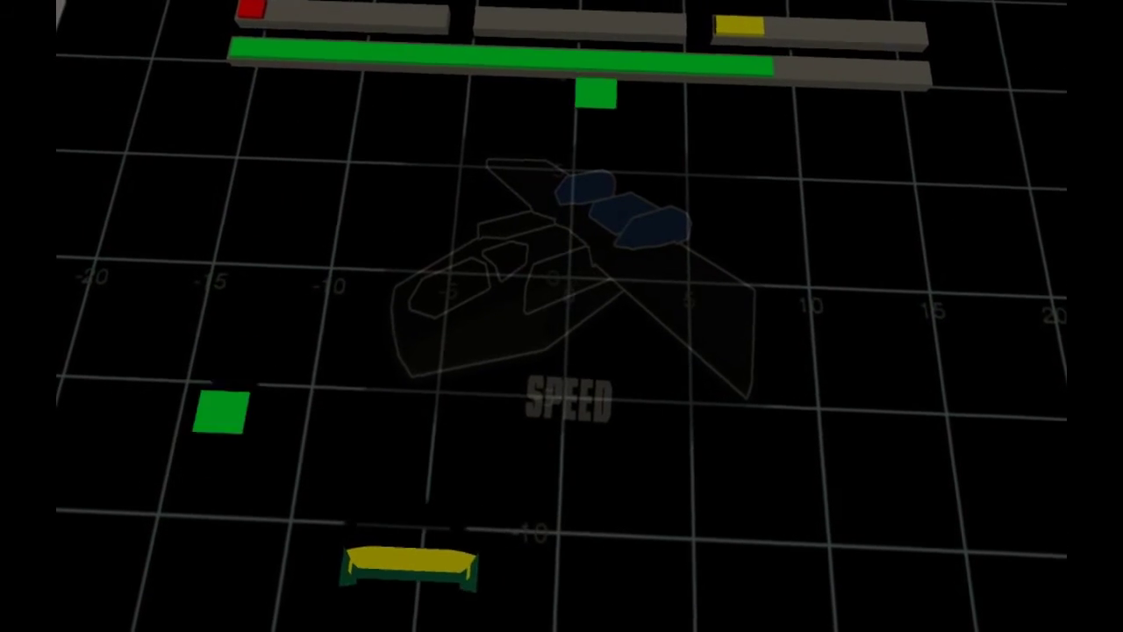
pyautogui.press('Left')
pyautogui.press('Right')
pyautogui.press('Right')
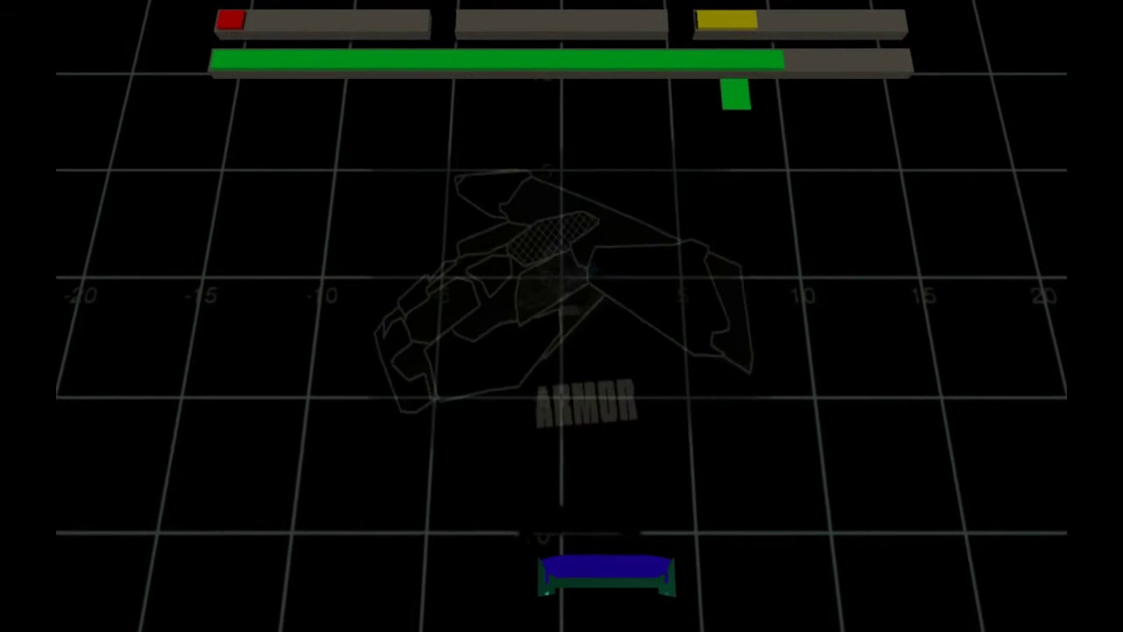
pyautogui.press('Right')
pyautogui.press('Left')
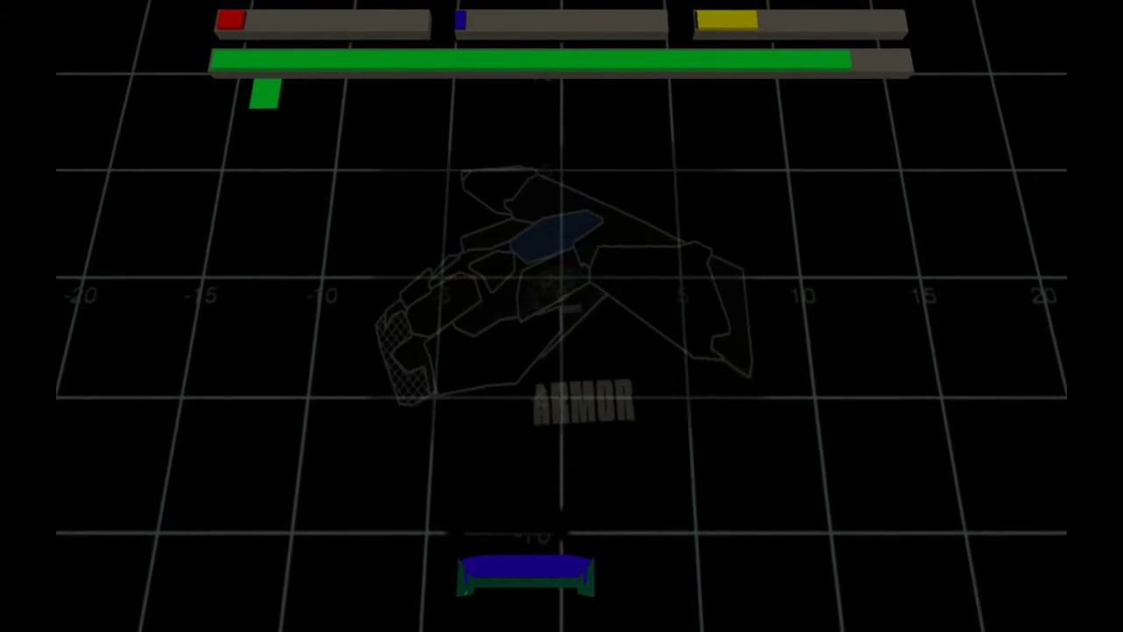
pyautogui.press('Left')
pyautogui.press('Left')
pyautogui.press('Right')
pyautogui.press('Right')
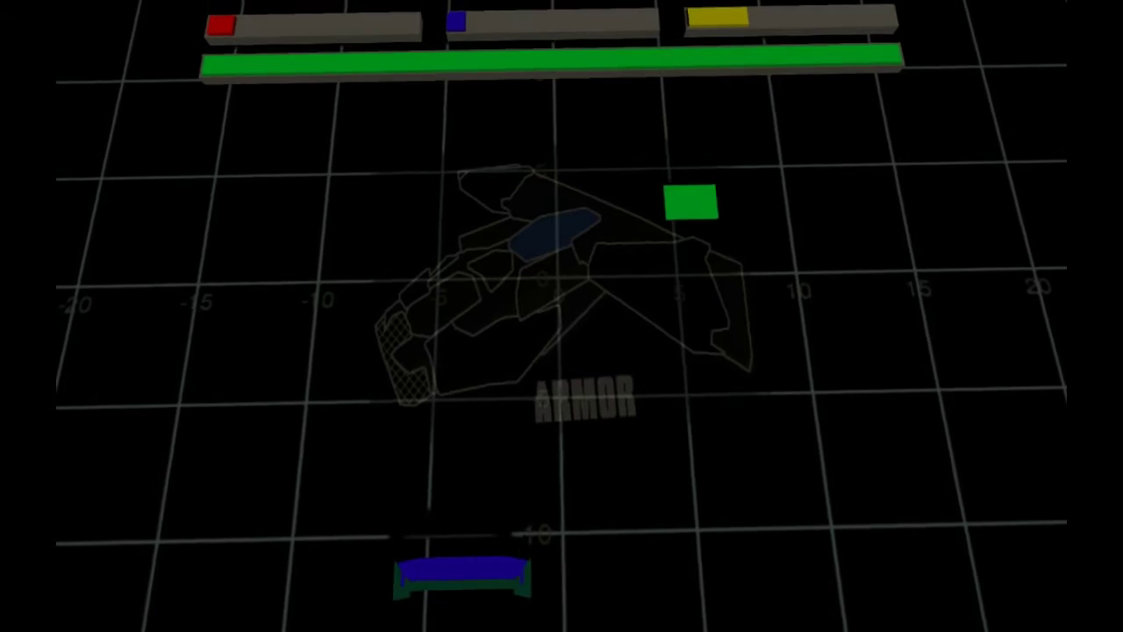
pyautogui.press('Right')
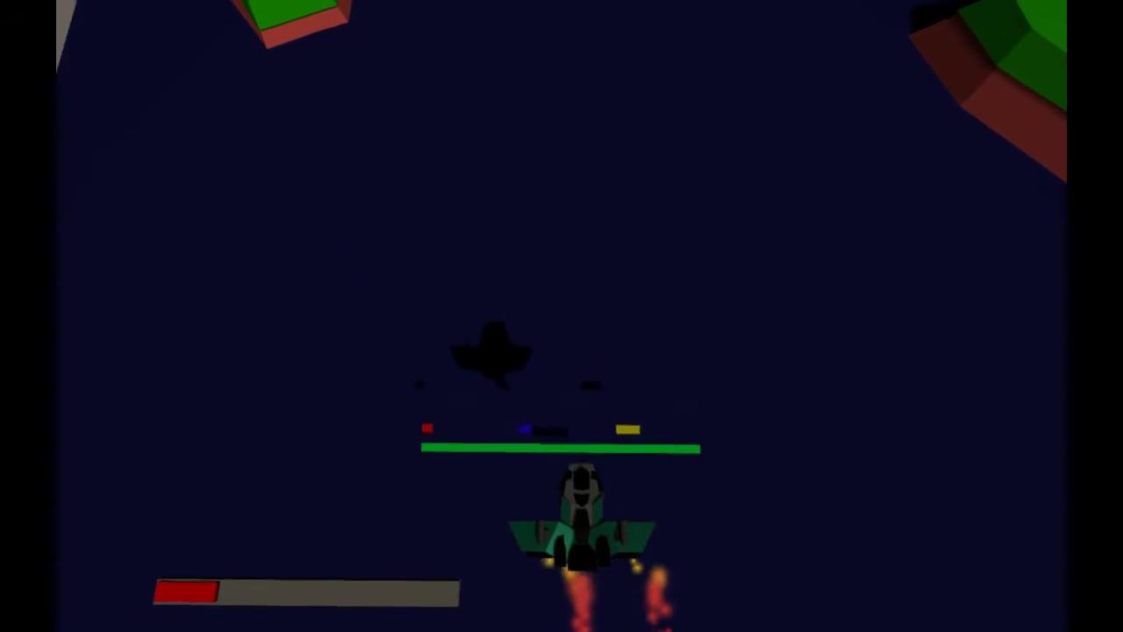
# Step: Start the jet shooter with N and fly forward, firing at the first red enemy
pyautogui.press('n')
pyautogui.press('Right')
pyautogui.press('Up')
pyautogui.press('Left')
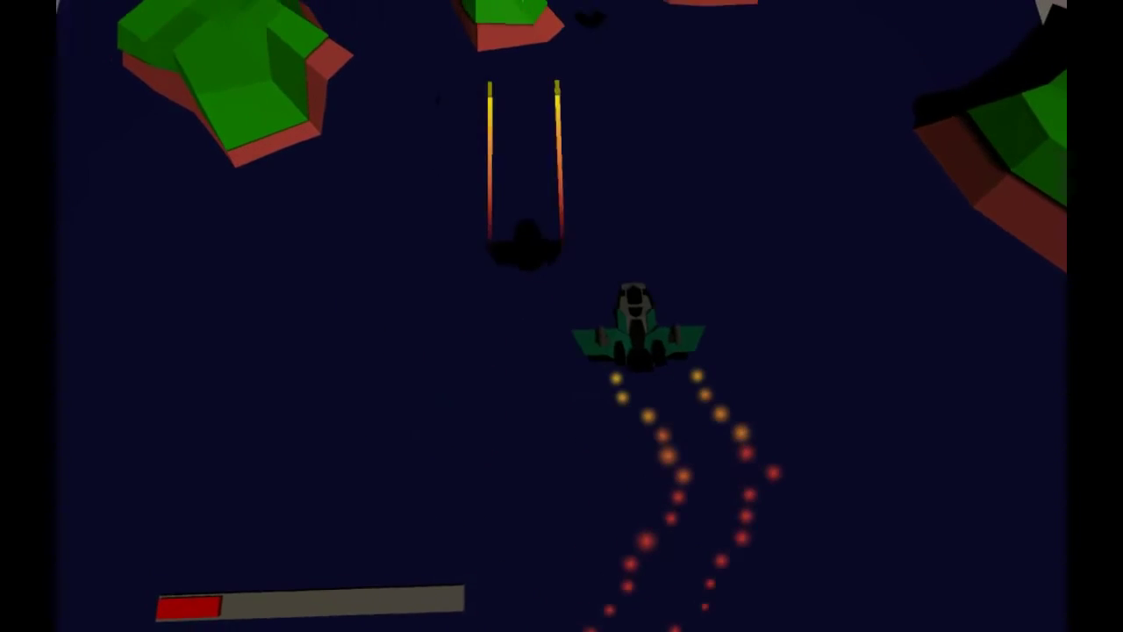
pyautogui.press('Down')
pyautogui.press('Right')
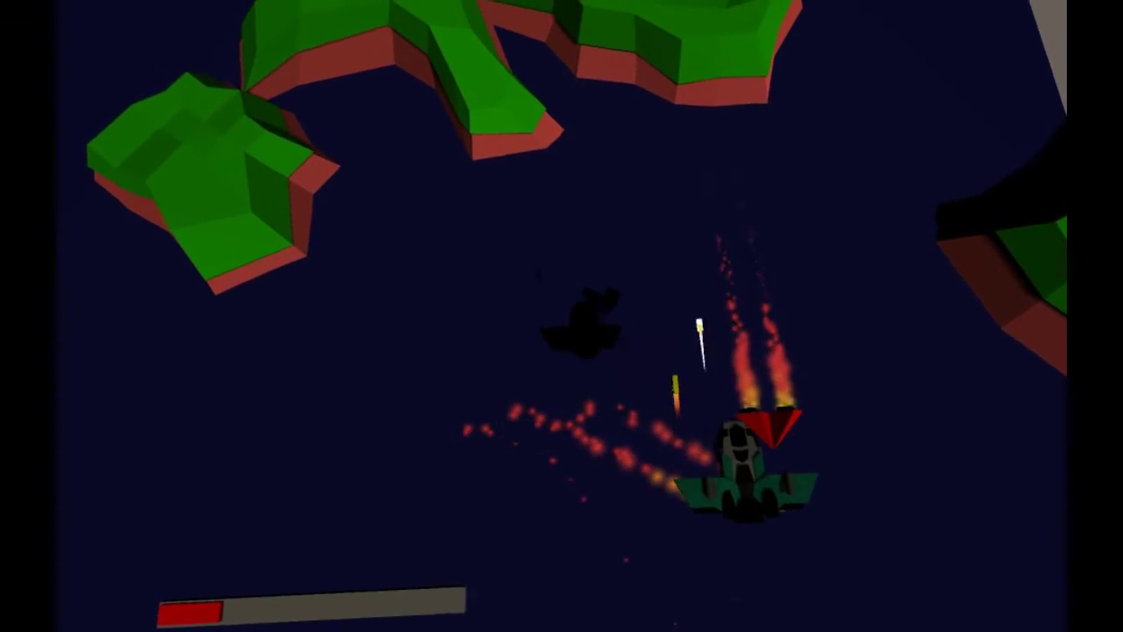
pyautogui.press('Left')
pyautogui.press('Up')
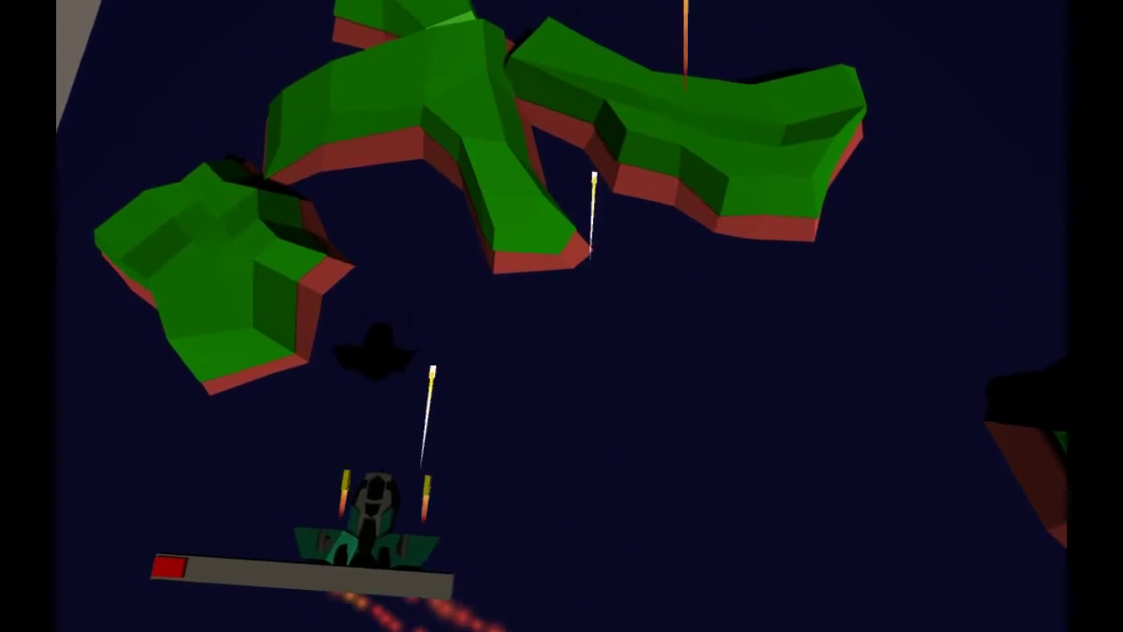
pyautogui.press('Right')
pyautogui.press('Right')
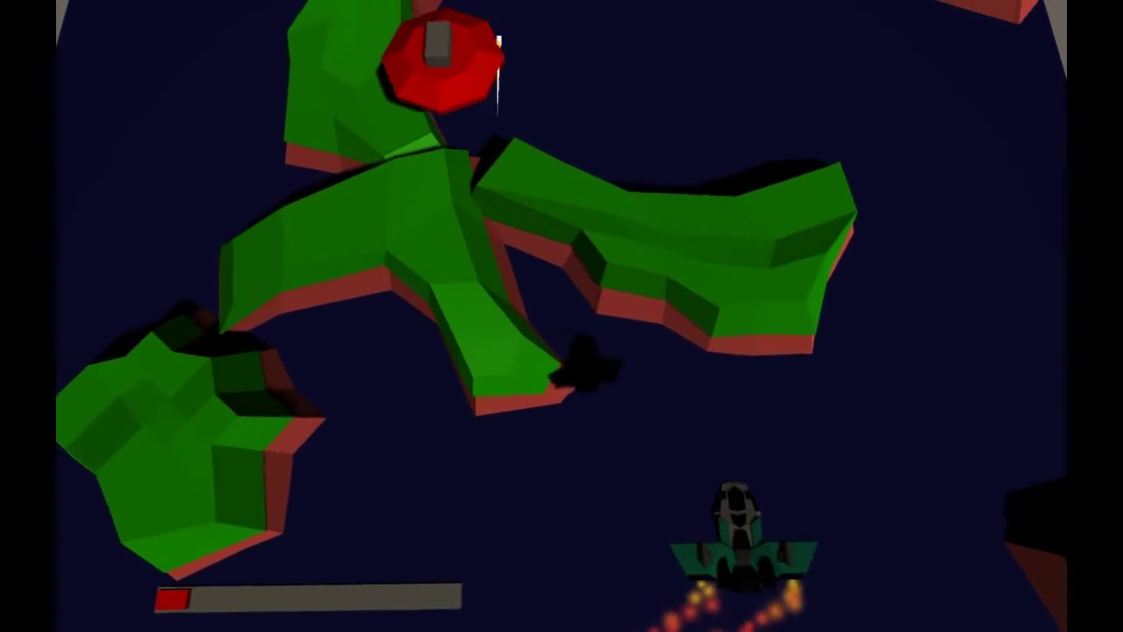
# Step: Weave the jet left and right, firing at red enemies and past the red turret
pyautogui.press('Left')
pyautogui.press('Left')
pyautogui.press('space')
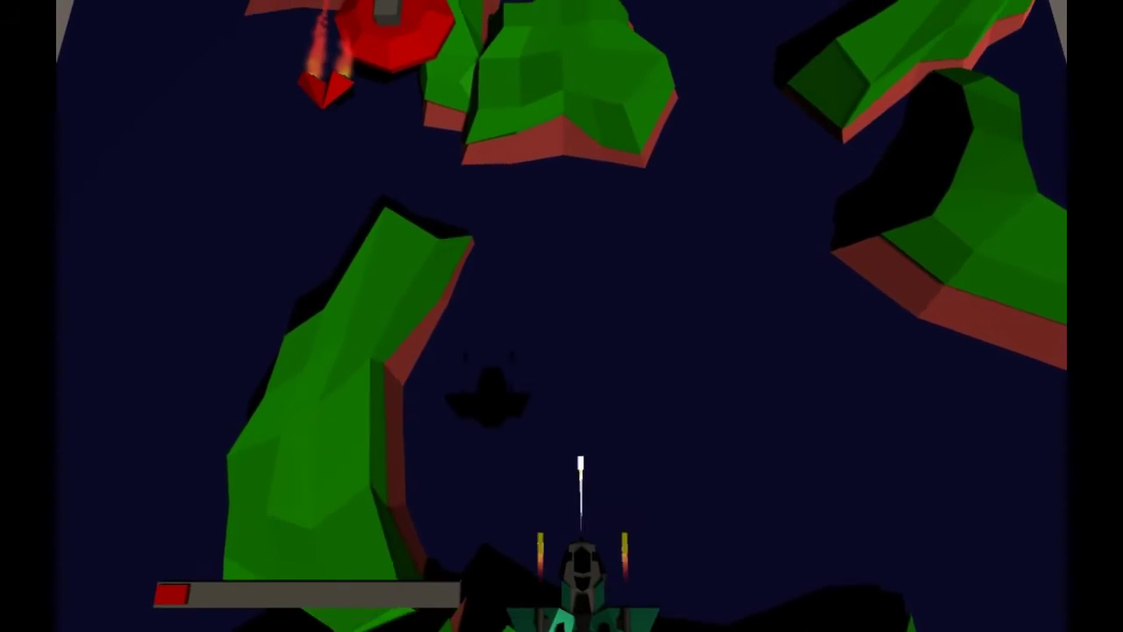
pyautogui.press('Left')
pyautogui.press('Left')
pyautogui.press('Right')
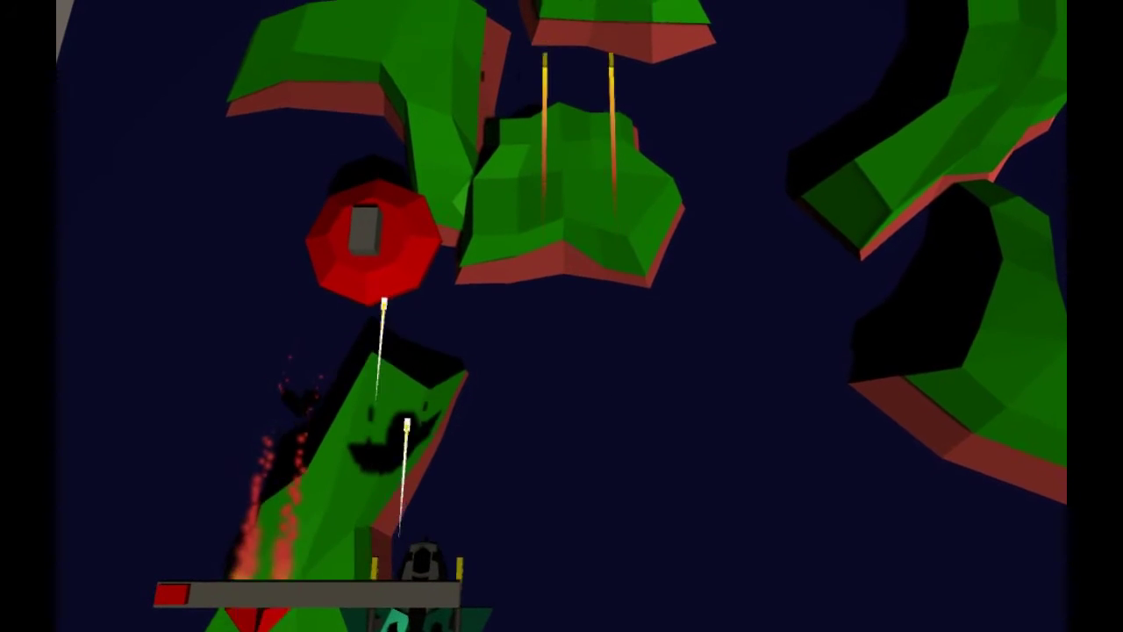
pyautogui.press('Left')
pyautogui.press('Right')
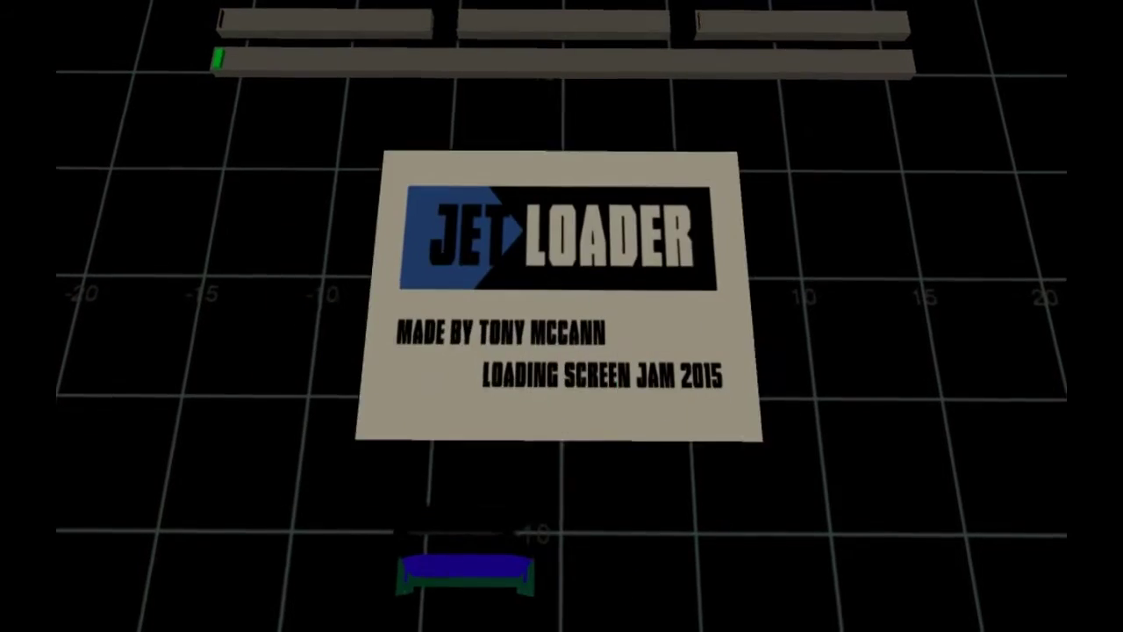
# Step: Slide the catcher right on the title card and switch to GUNS mode
pyautogui.press('Right')
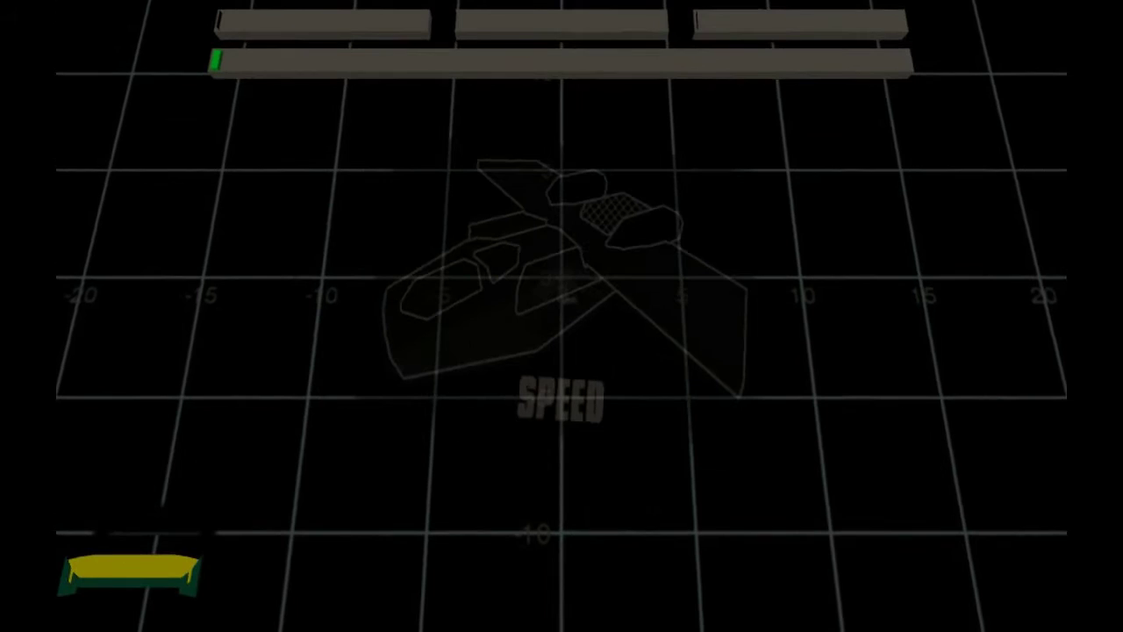
pyautogui.press('Right')
pyautogui.press('Right')
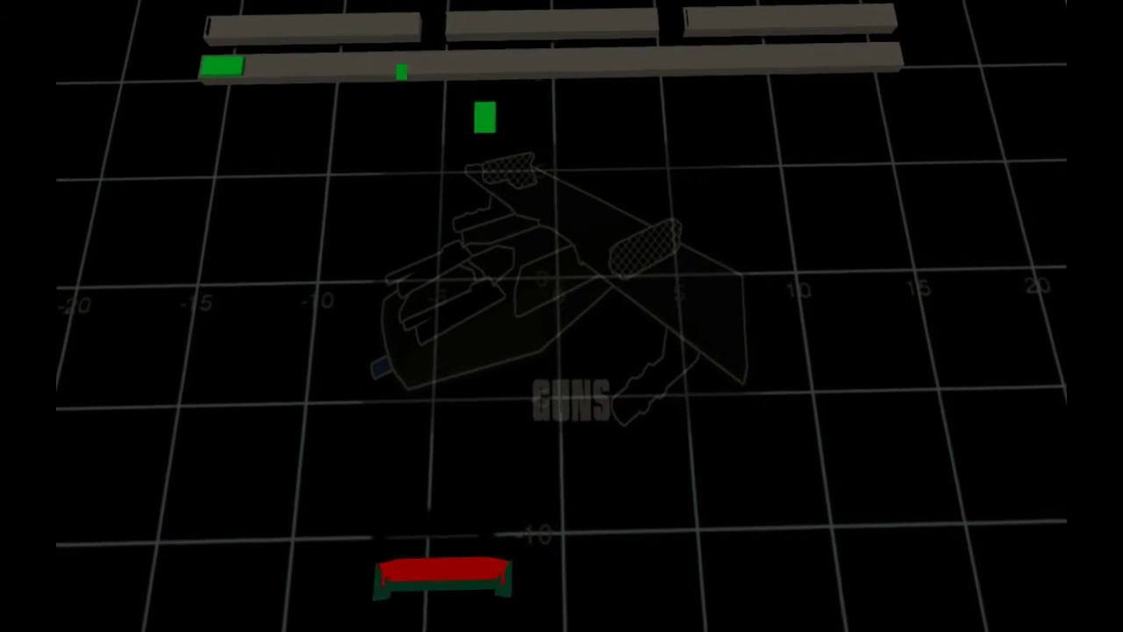
pyautogui.press('Right')
pyautogui.press('Right')
pyautogui.press('Right')
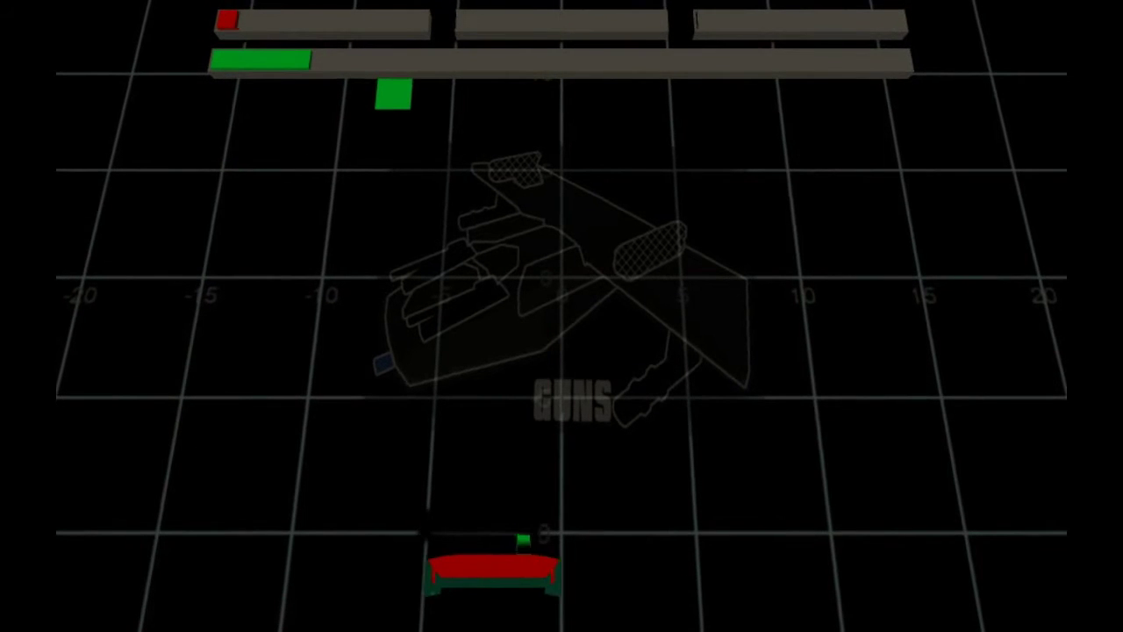
# Step: Catch the first green blocks with the paddle to start growing the loading bar
pyautogui.press('Right')
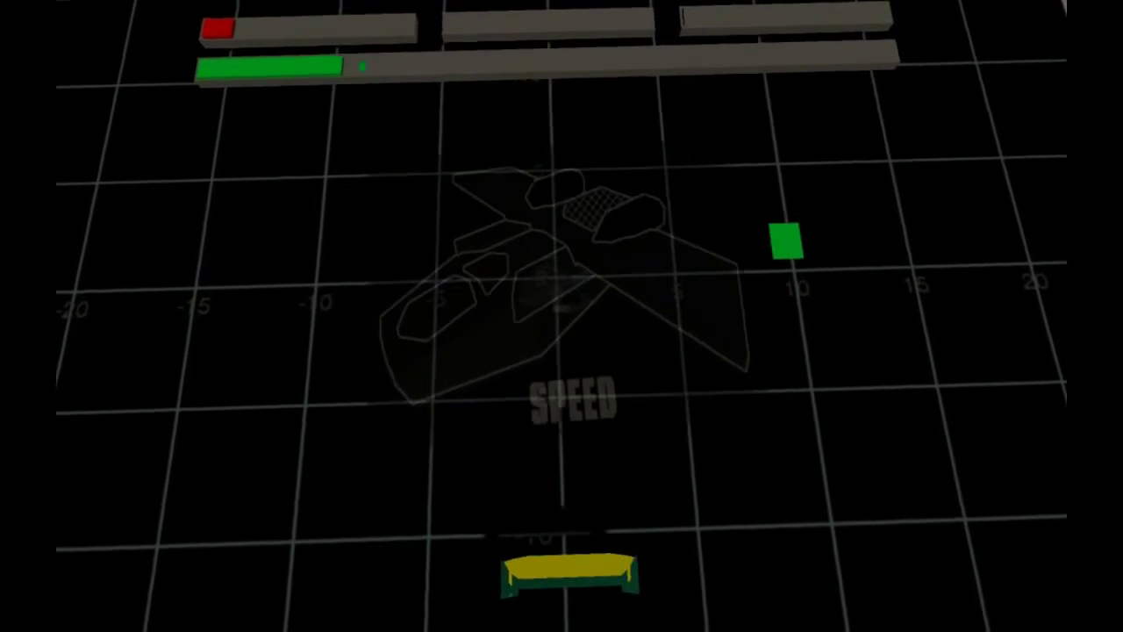
pyautogui.press('Right')
pyautogui.press('Right')
pyautogui.press('Left')
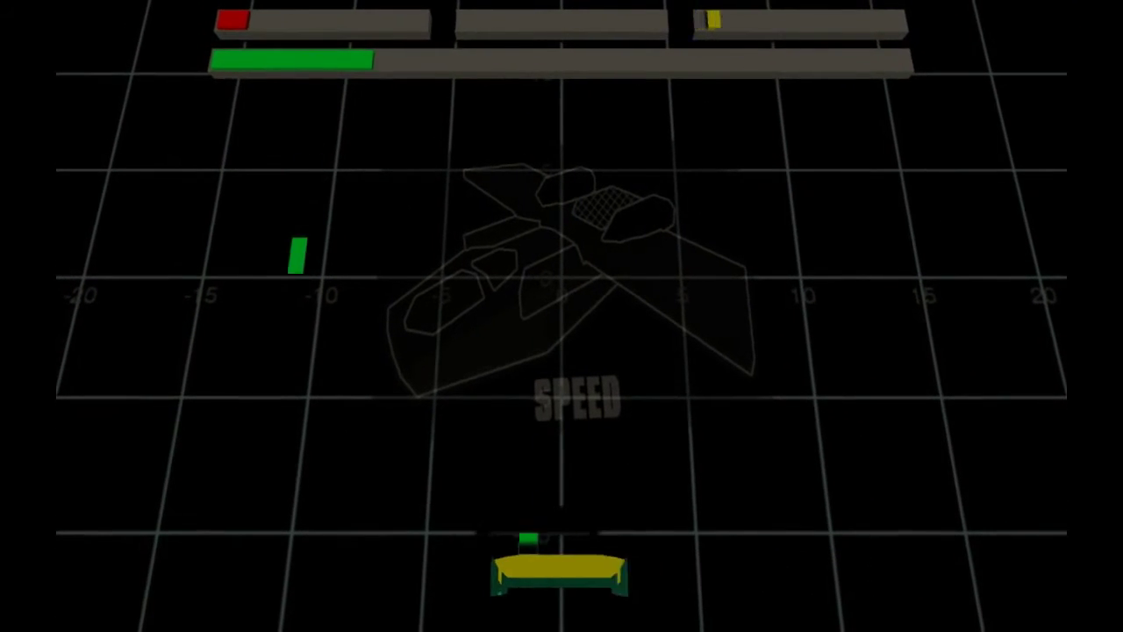
pyautogui.press('Left')
pyautogui.press('Right')
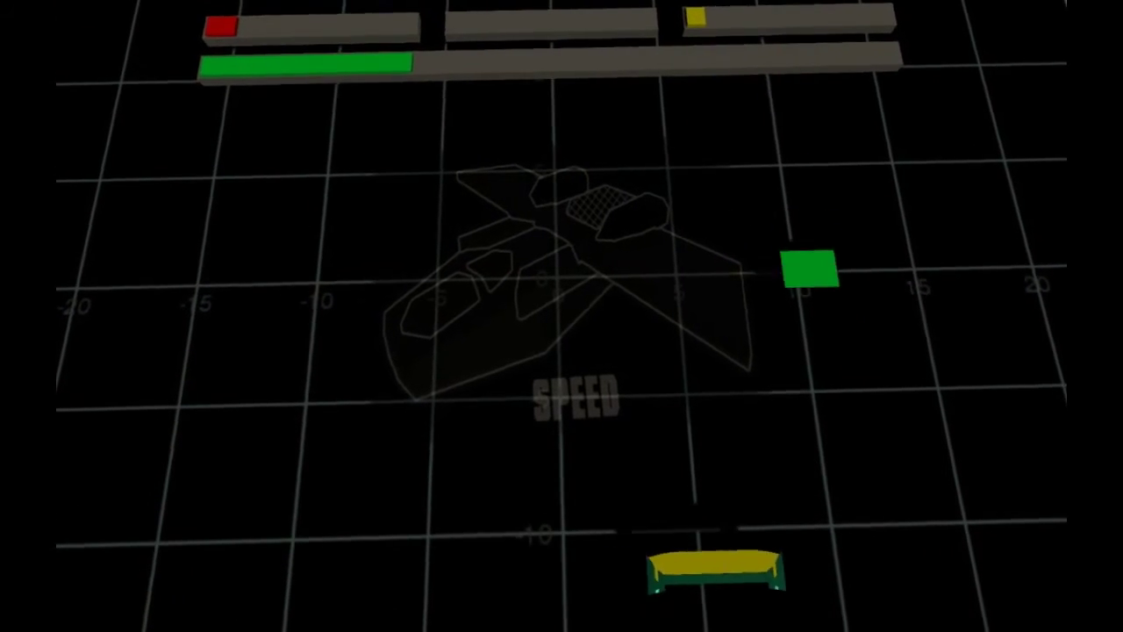
pyautogui.press('Right')
pyautogui.press('Left')
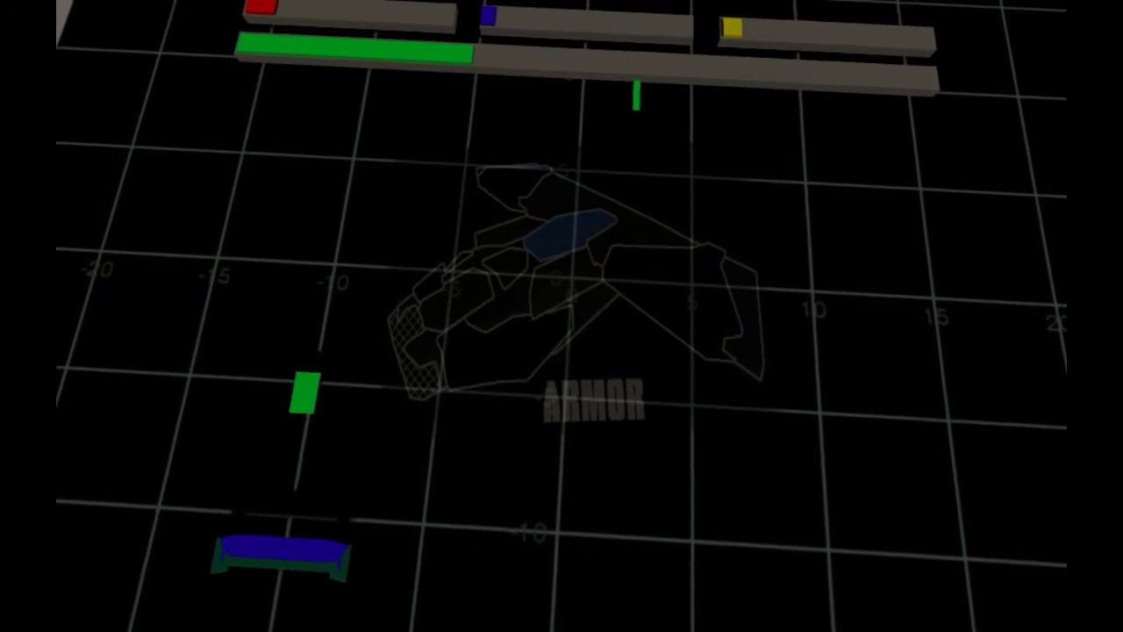
pyautogui.press('Right')
pyautogui.press('Right')
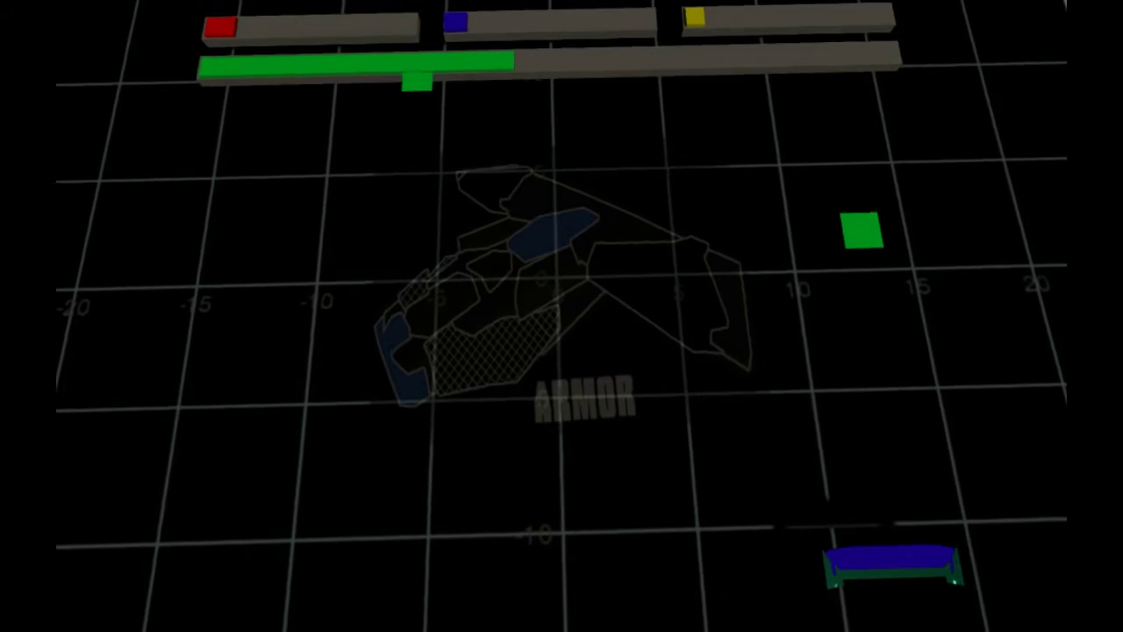
# Step: Keep catching green blocks across the field to extend the loading bar further
pyautogui.press('Left')
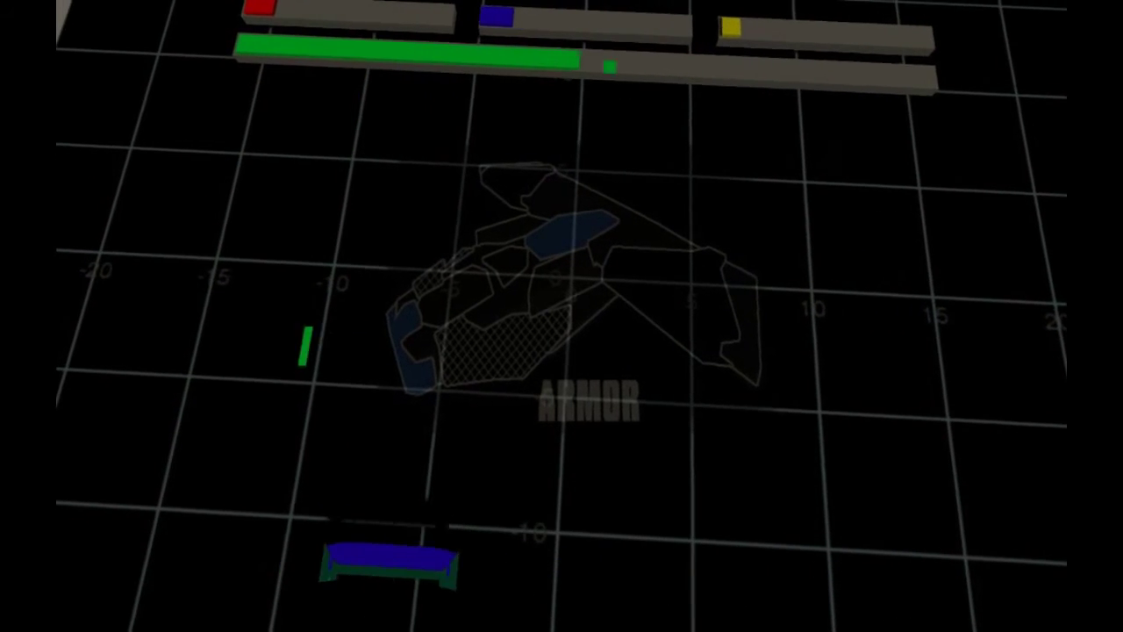
pyautogui.press('Right')
pyautogui.press('Right')
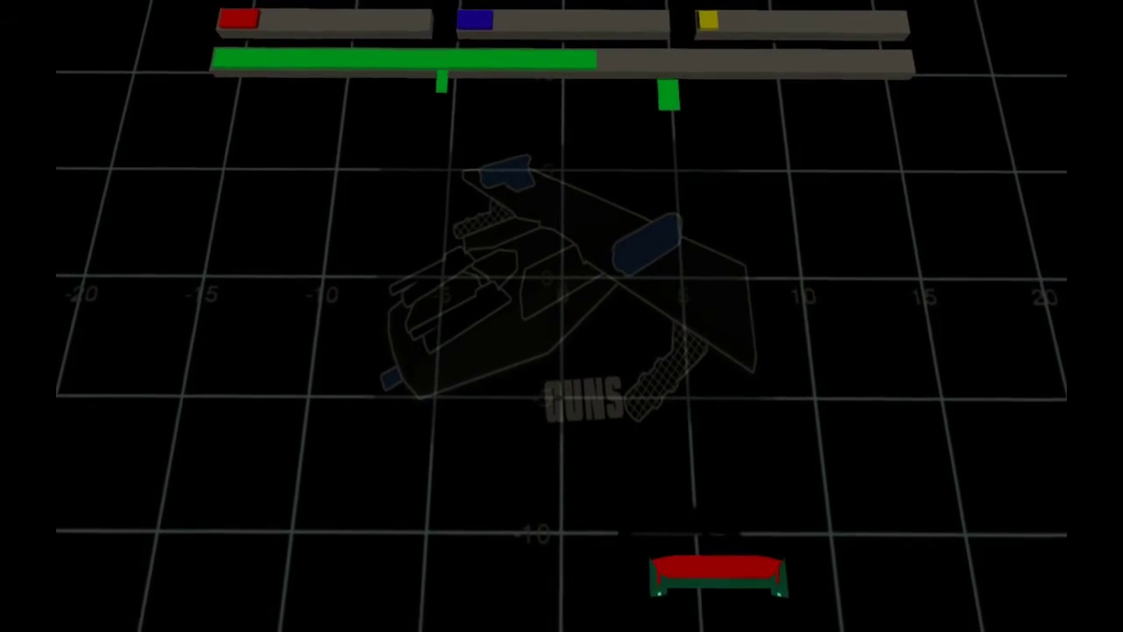
pyautogui.press('Left')
pyautogui.press('Right')
pyautogui.press('Left')
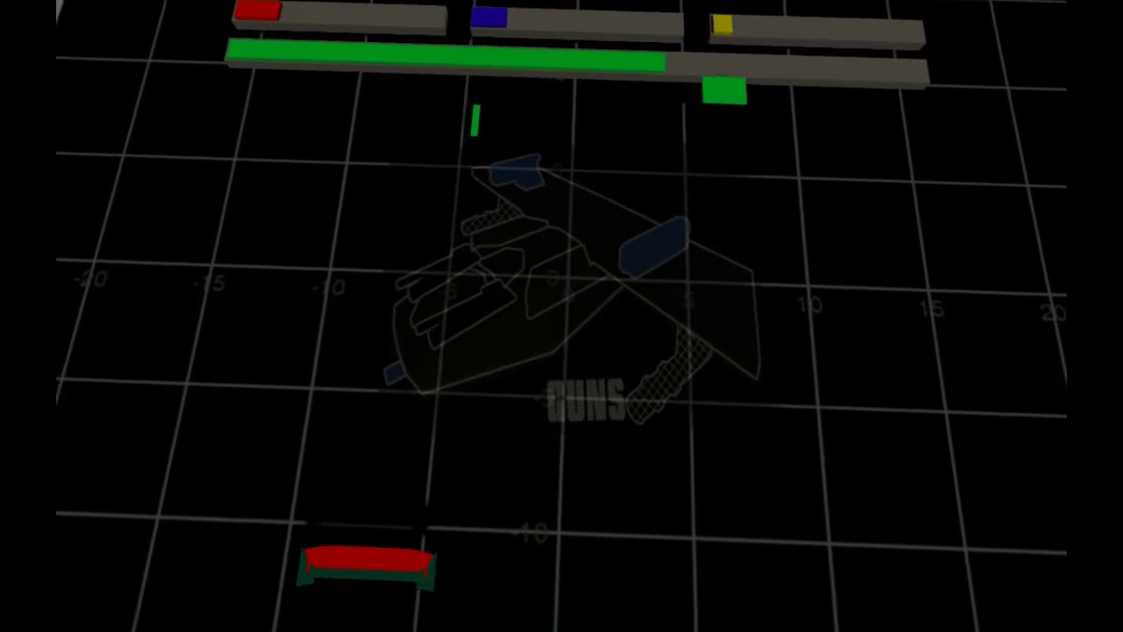
pyautogui.press('Right')
pyautogui.press('Left')
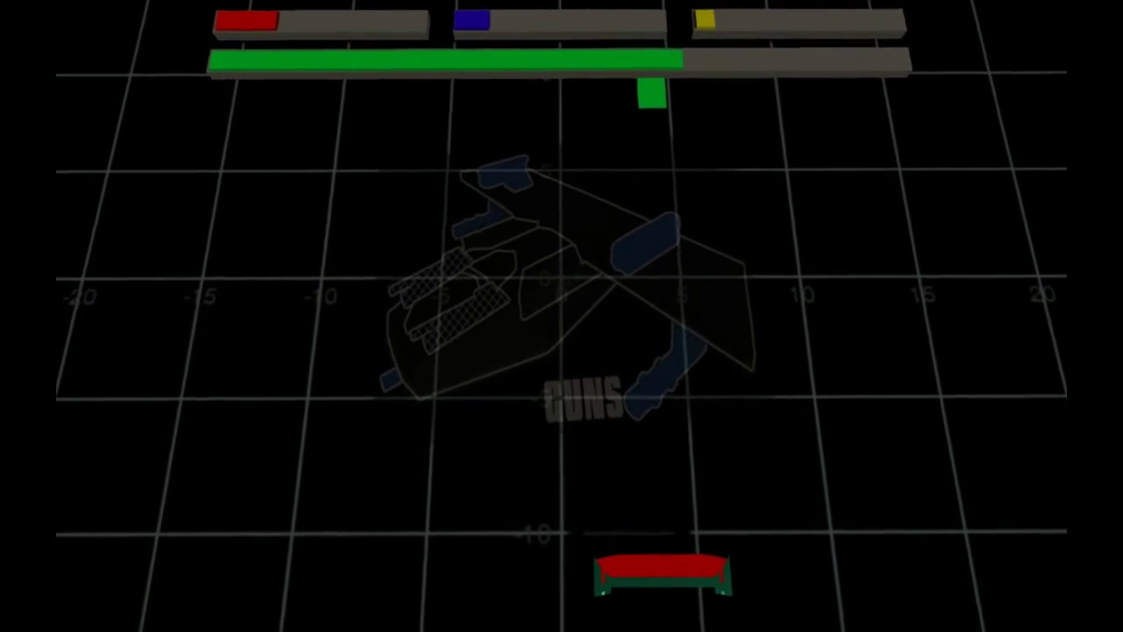
pyautogui.press('Left')
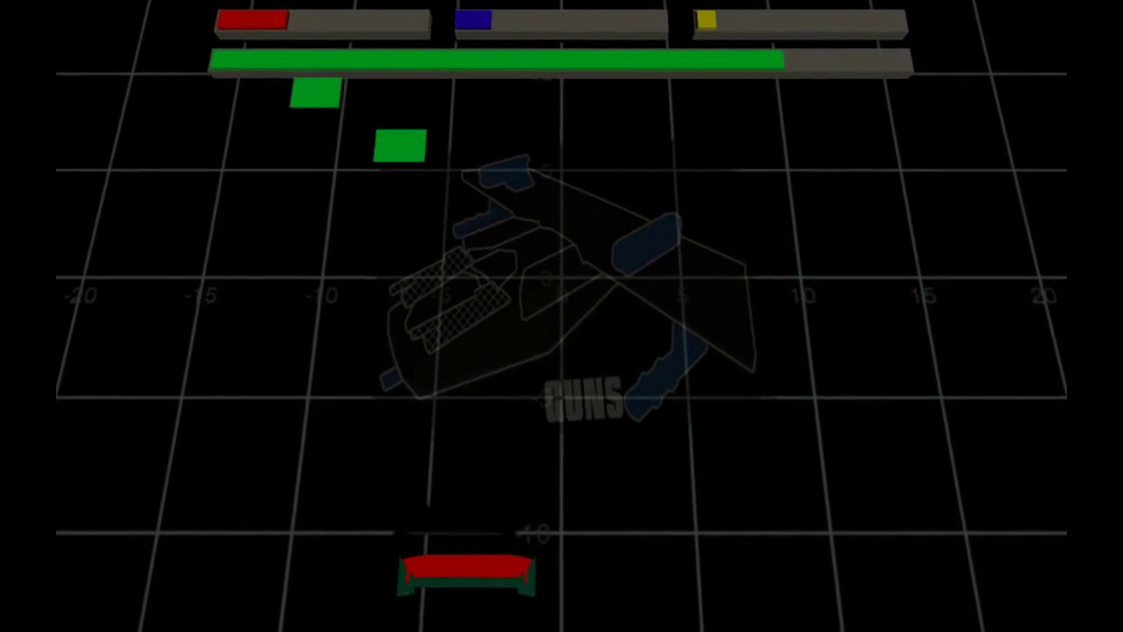
pyautogui.press('Left')
pyautogui.press('Right')
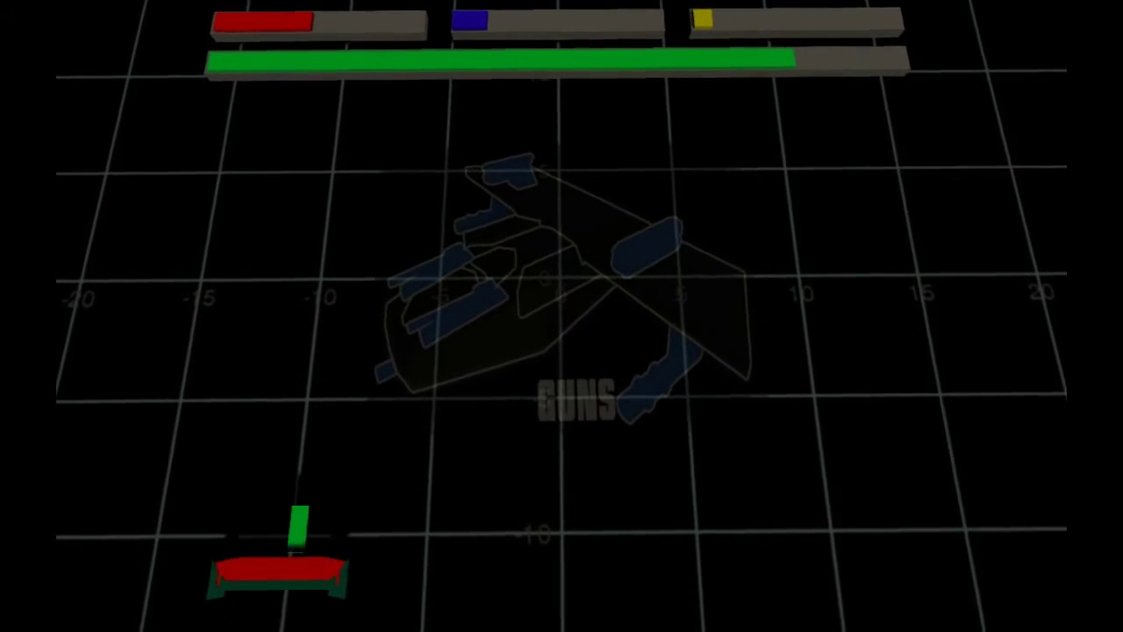
pyautogui.press('Right')
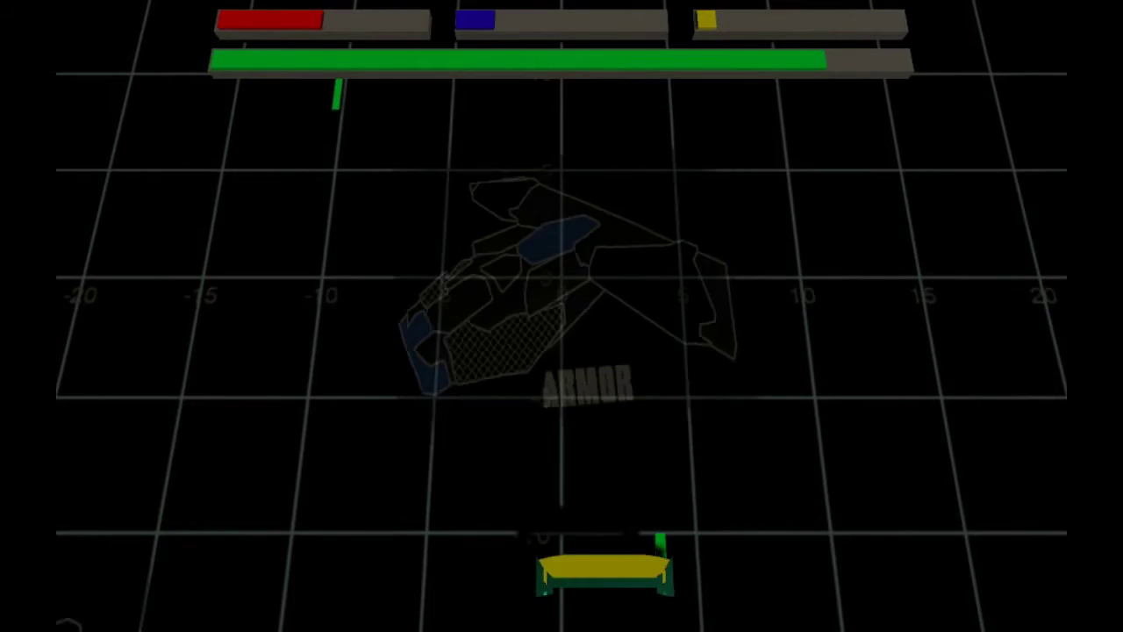
# Step: Catch the final green blocks so the loading bar fills completely
pyautogui.press('Left')
pyautogui.press('Right')
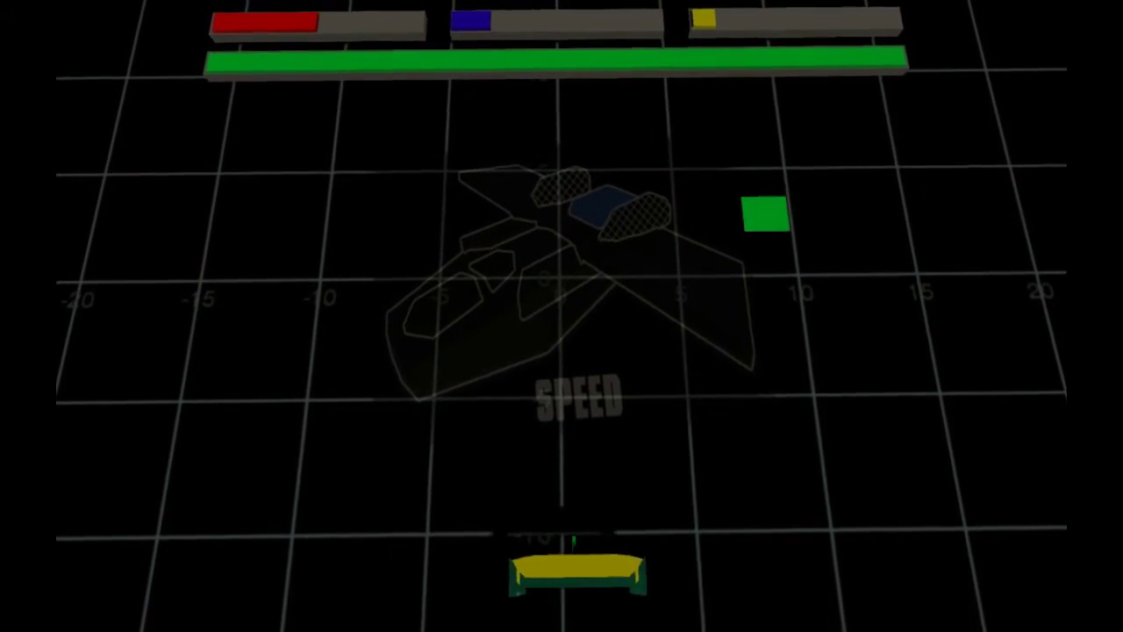
pyautogui.press('Right')
pyautogui.press('Left')
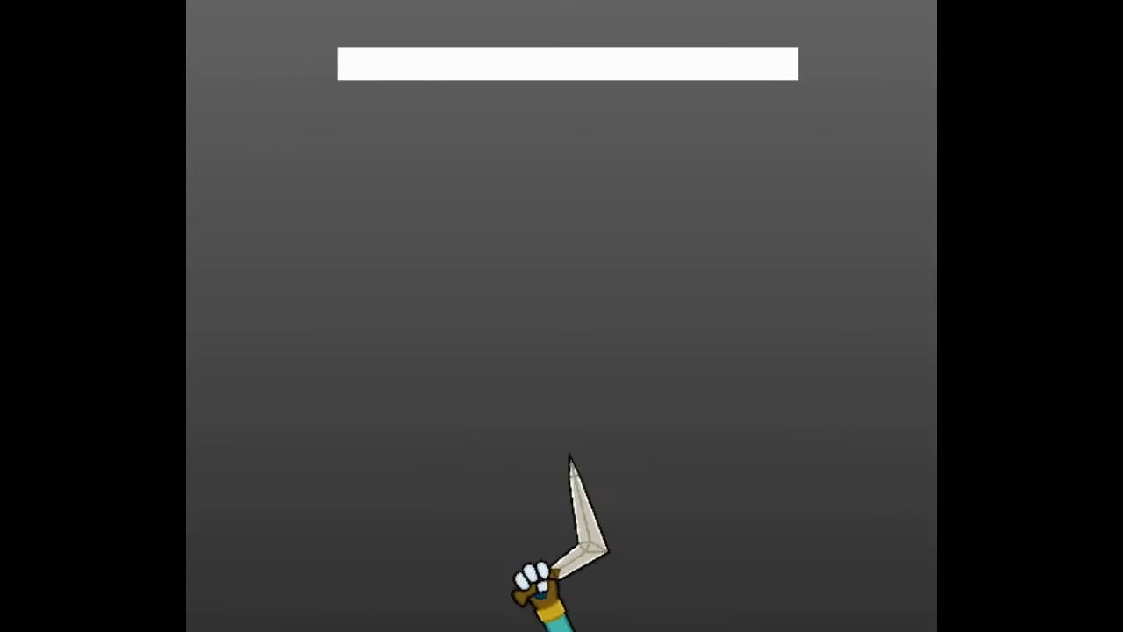
pyautogui.press('space')
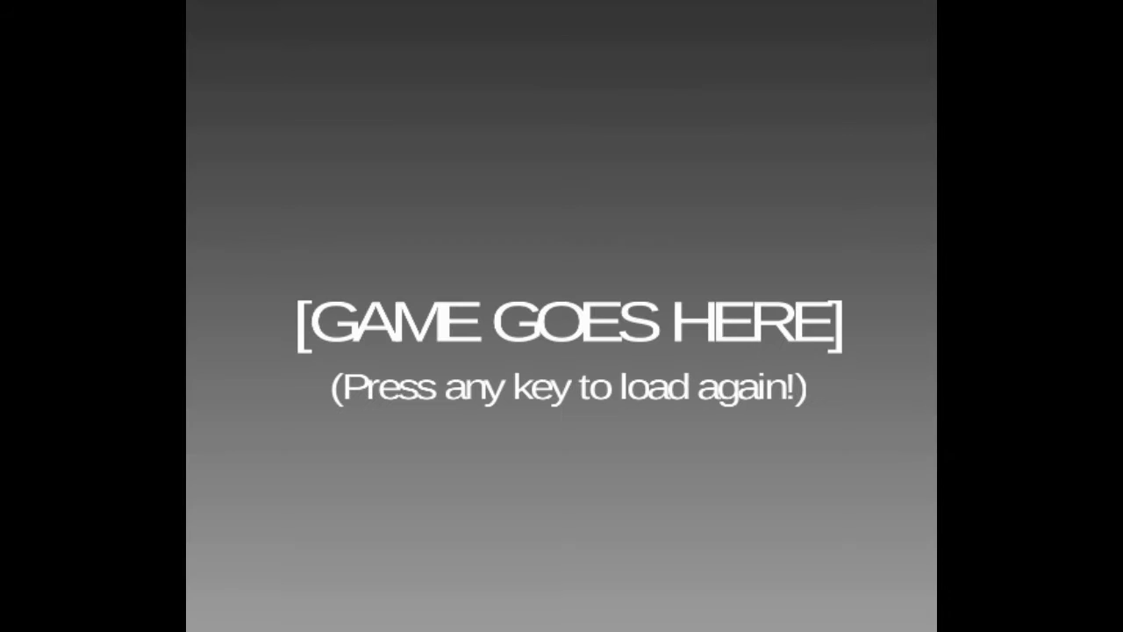
# Step: Replay the Cool Swords sword animation nine times using space on each 'load again' screen
pyautogui.press('space')
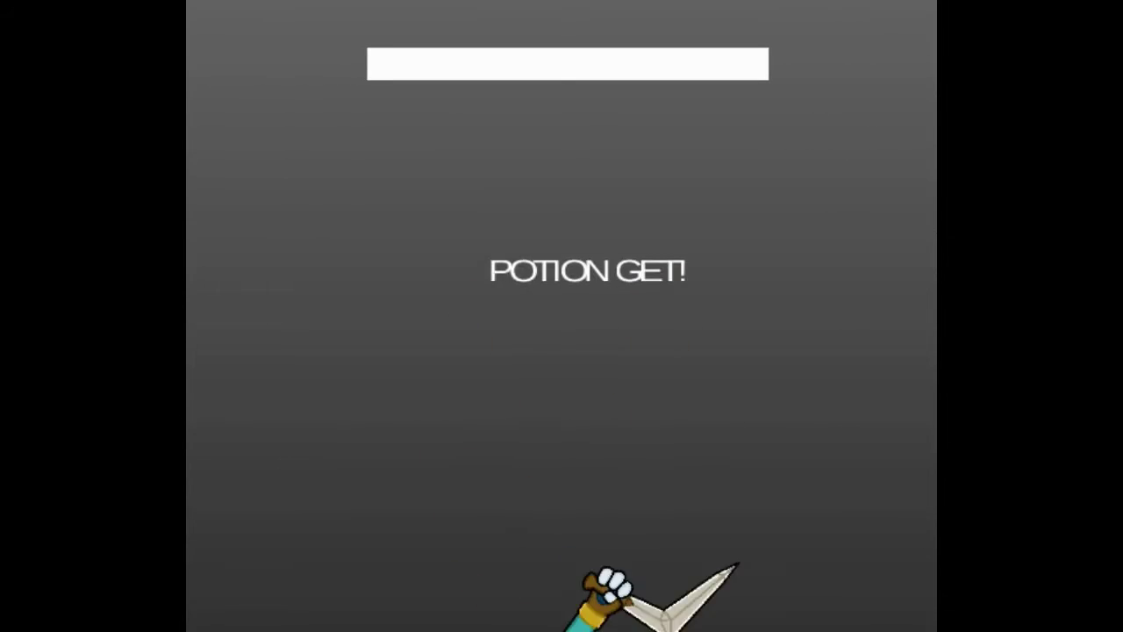
pyautogui.press('space')
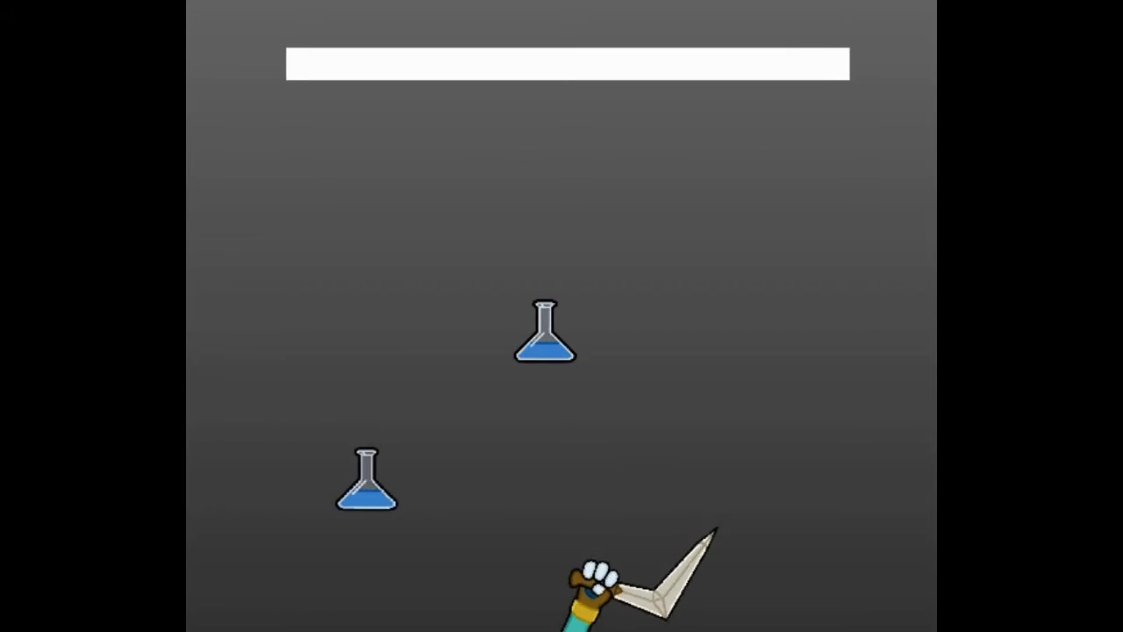
pyautogui.press('space')
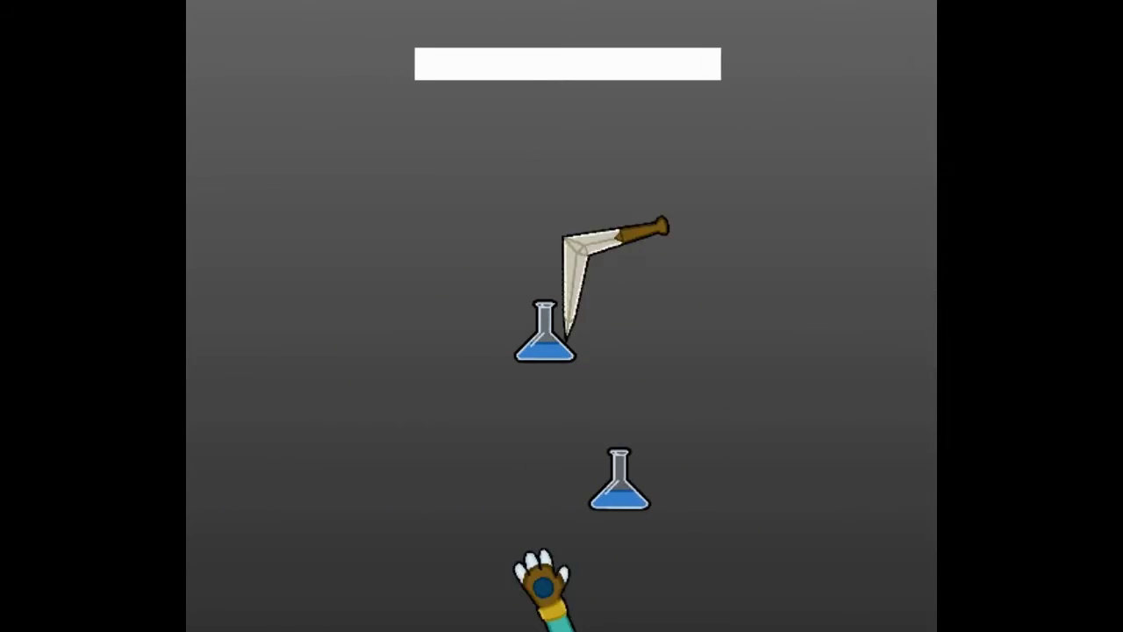
pyautogui.press('space')
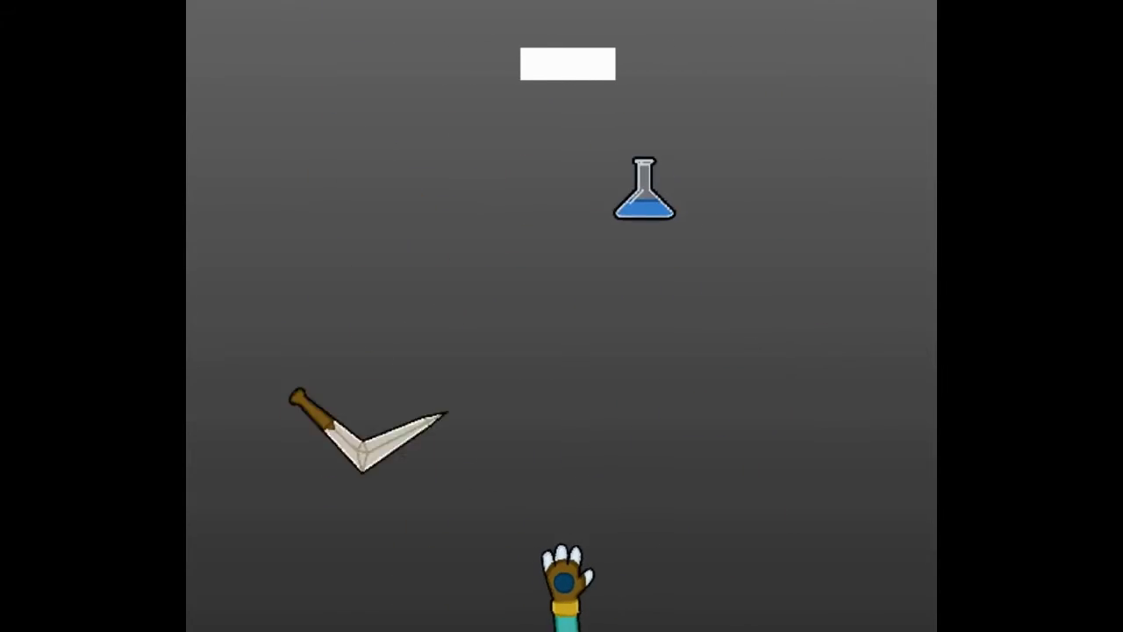
pyautogui.press('space')
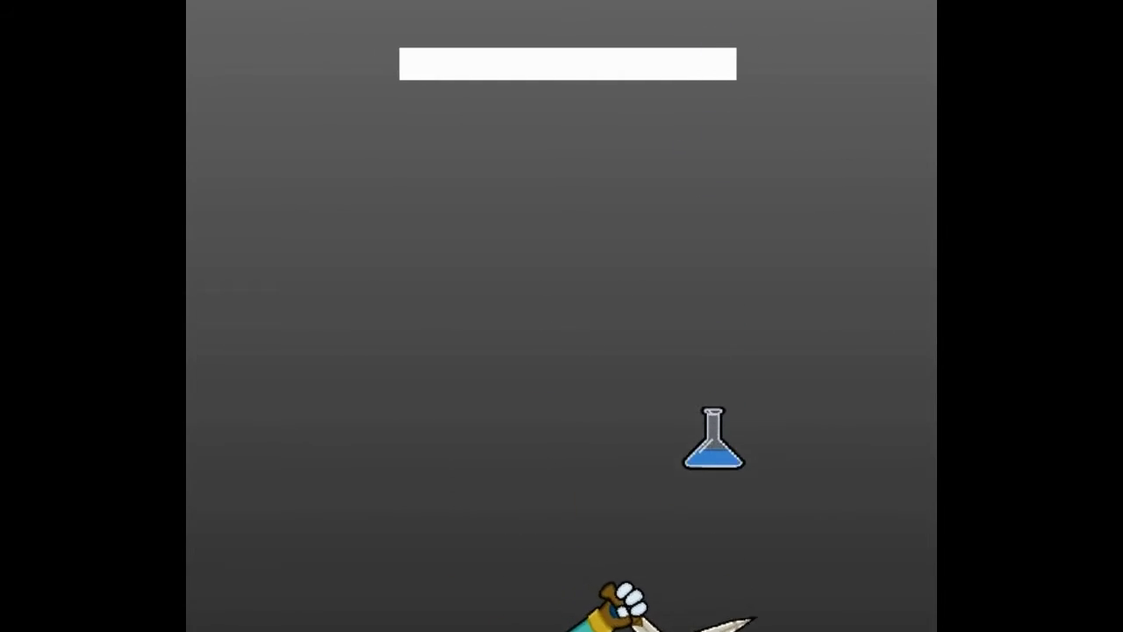
pyautogui.press('space')
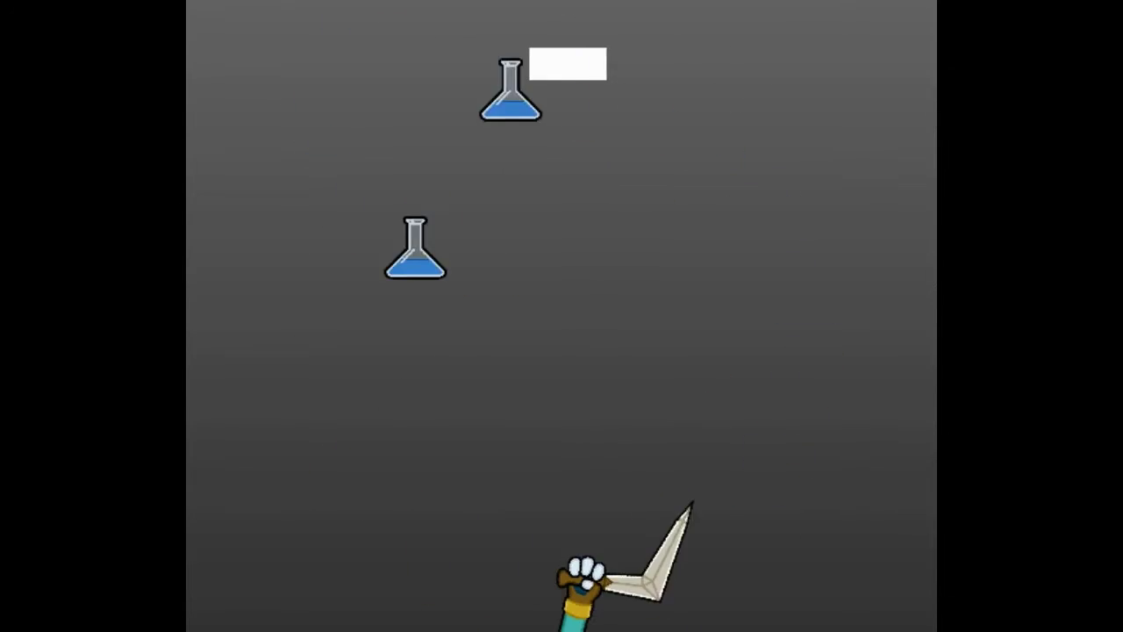
pyautogui.press('space')
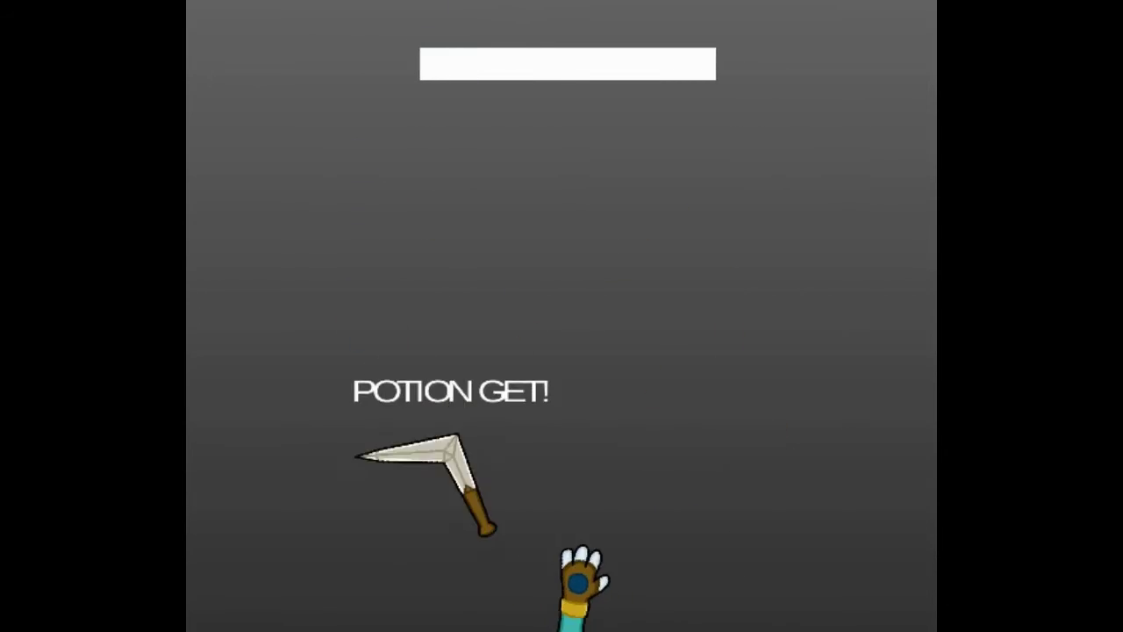
pyautogui.press('space')
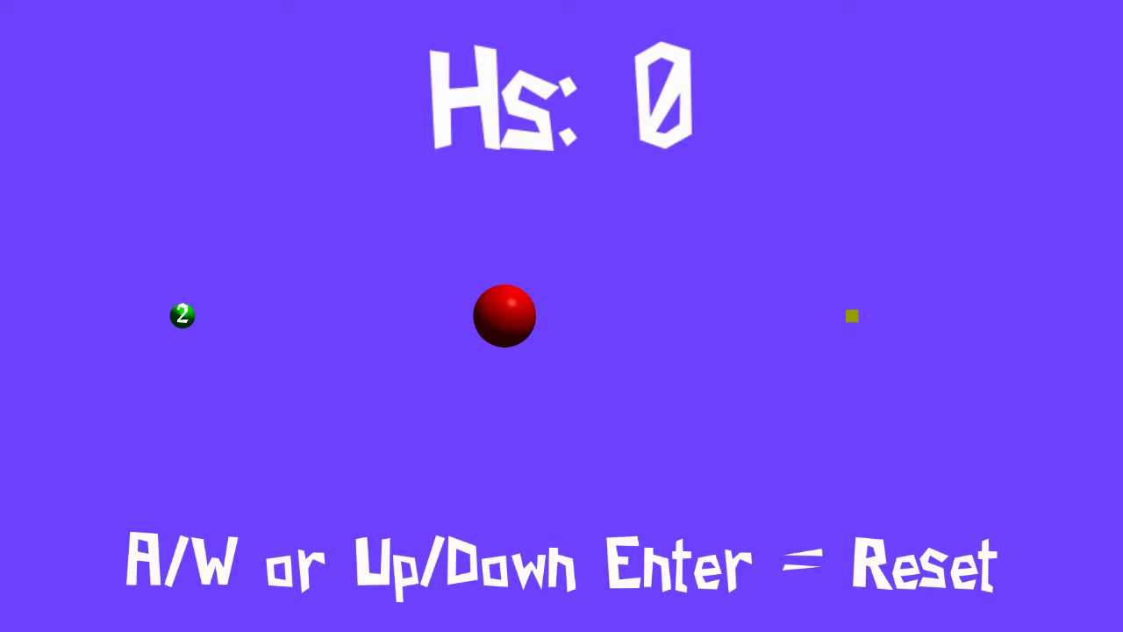
# Step: Switch to full screen and lift the green ball through gaps between red balls
pyautogui.press('Up')
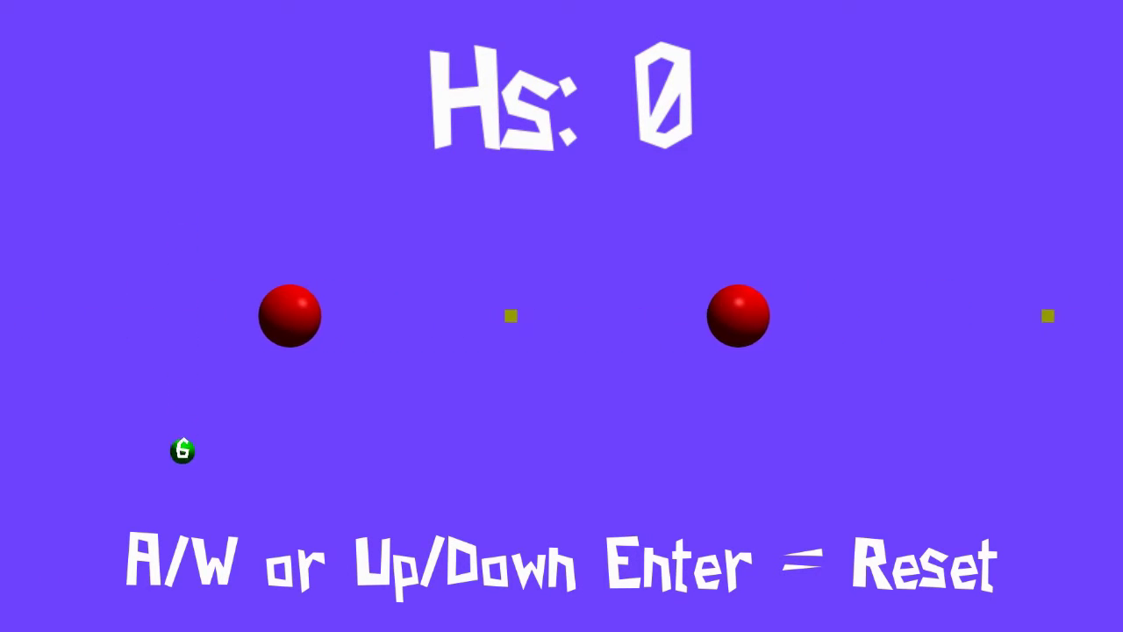
pyautogui.press('Up')
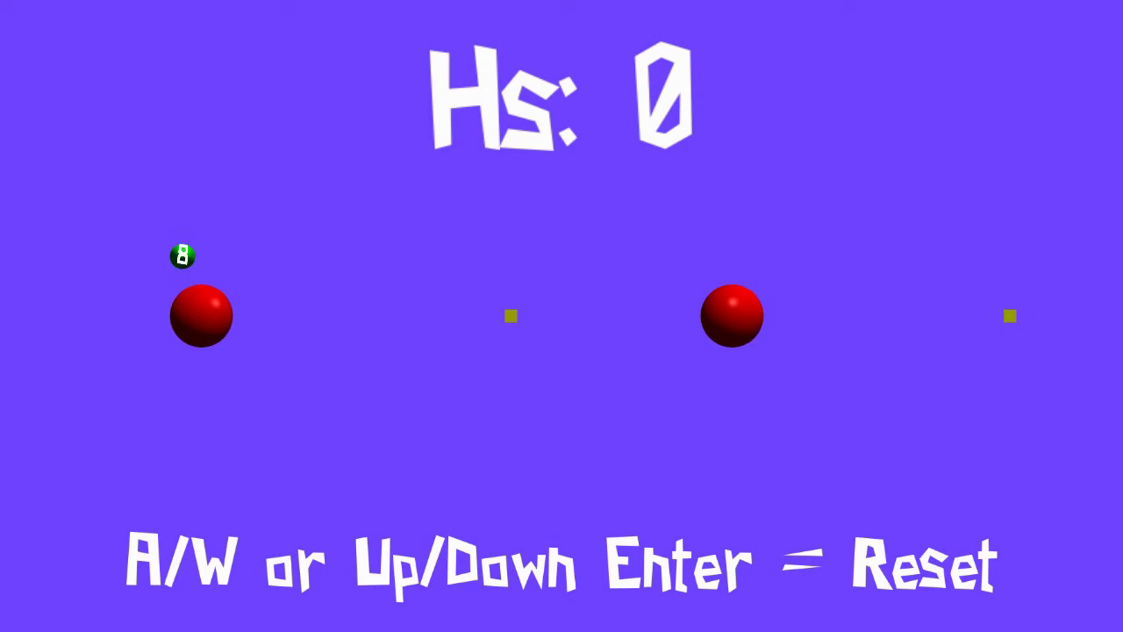
pyautogui.press('Up')
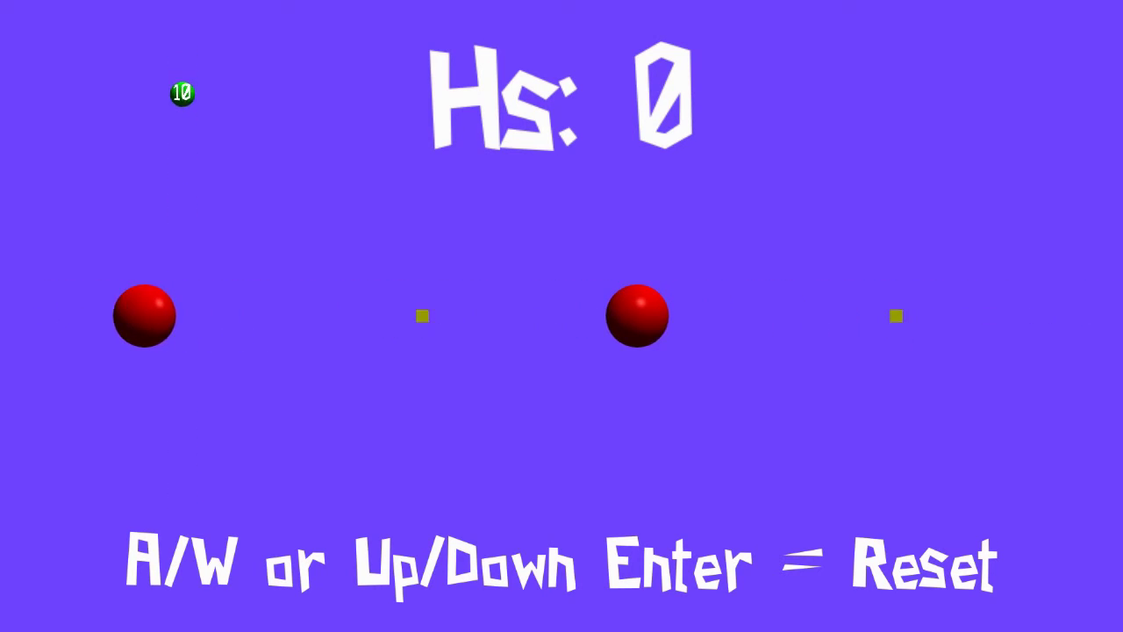
pyautogui.press('F11')
pyautogui.press('Up')
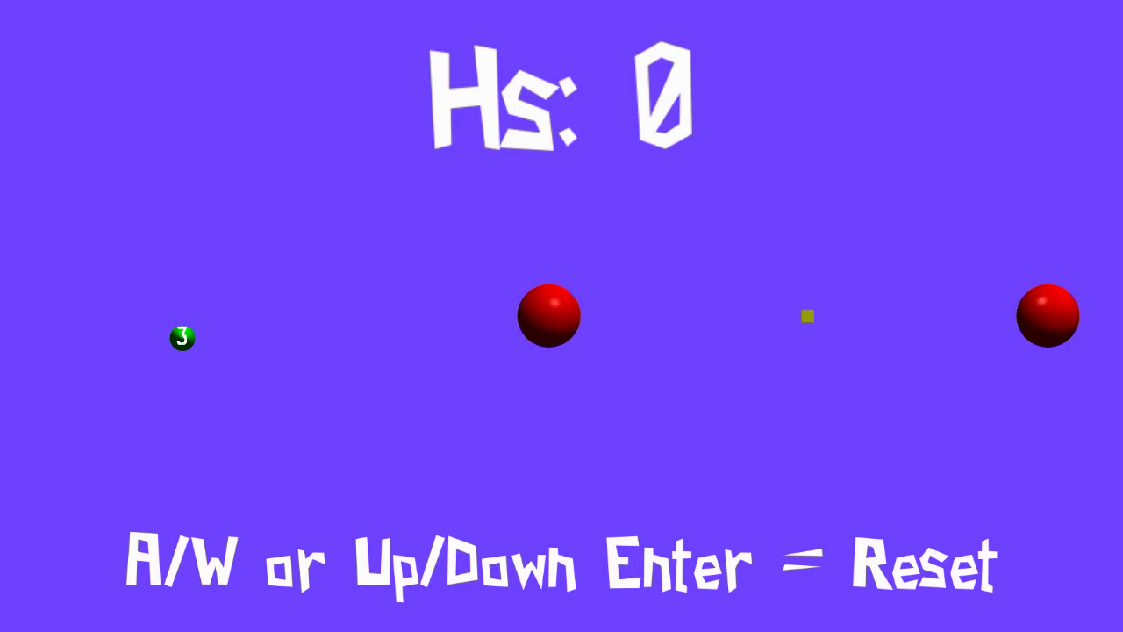
pyautogui.press('Up')
pyautogui.press('Up')
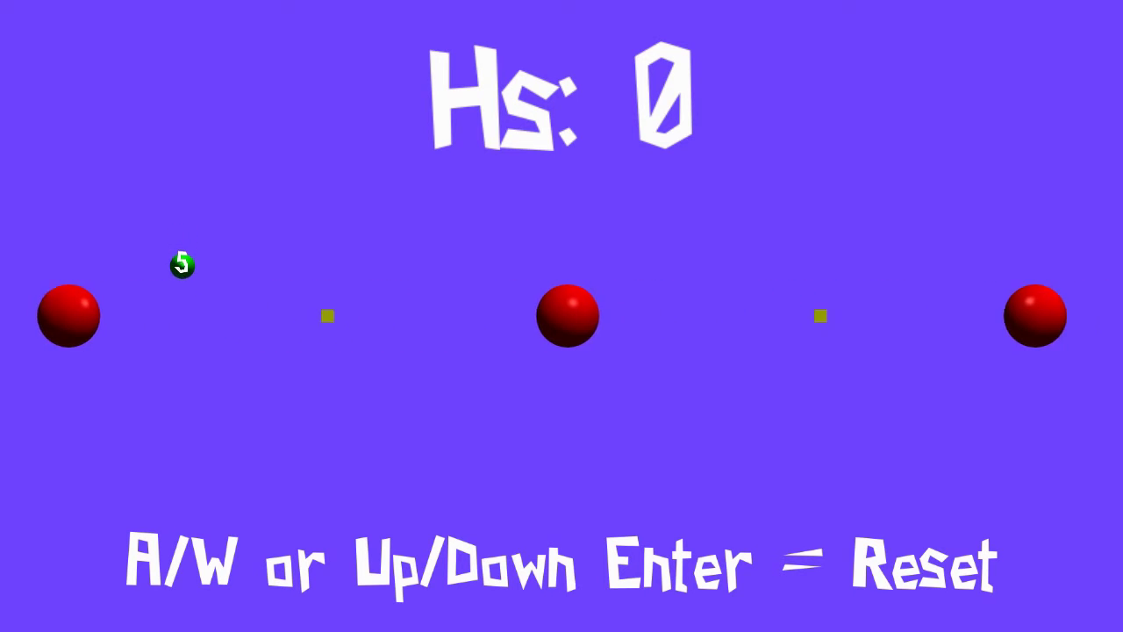
pyautogui.press('Up')
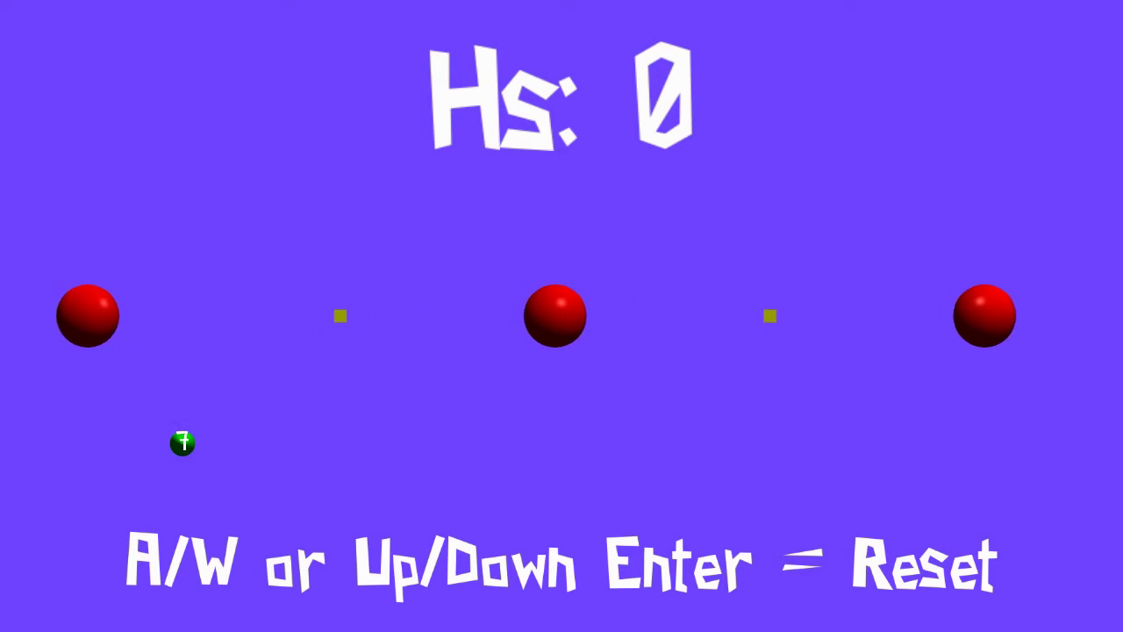
pyautogui.press('Up')
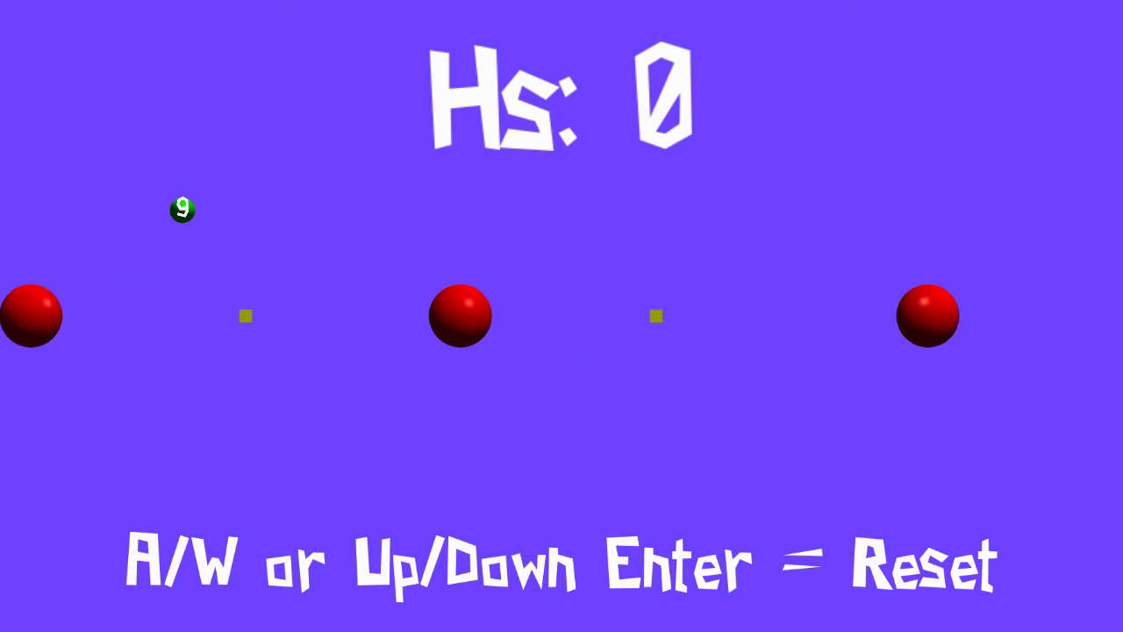
pyautogui.press('Up')
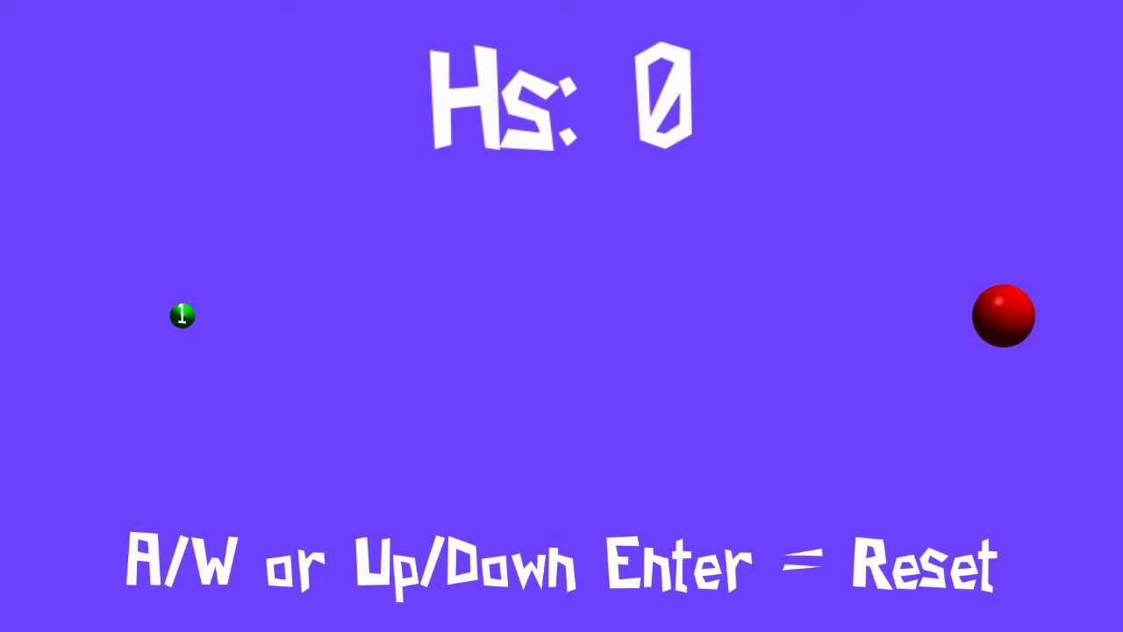
pyautogui.press('Up')
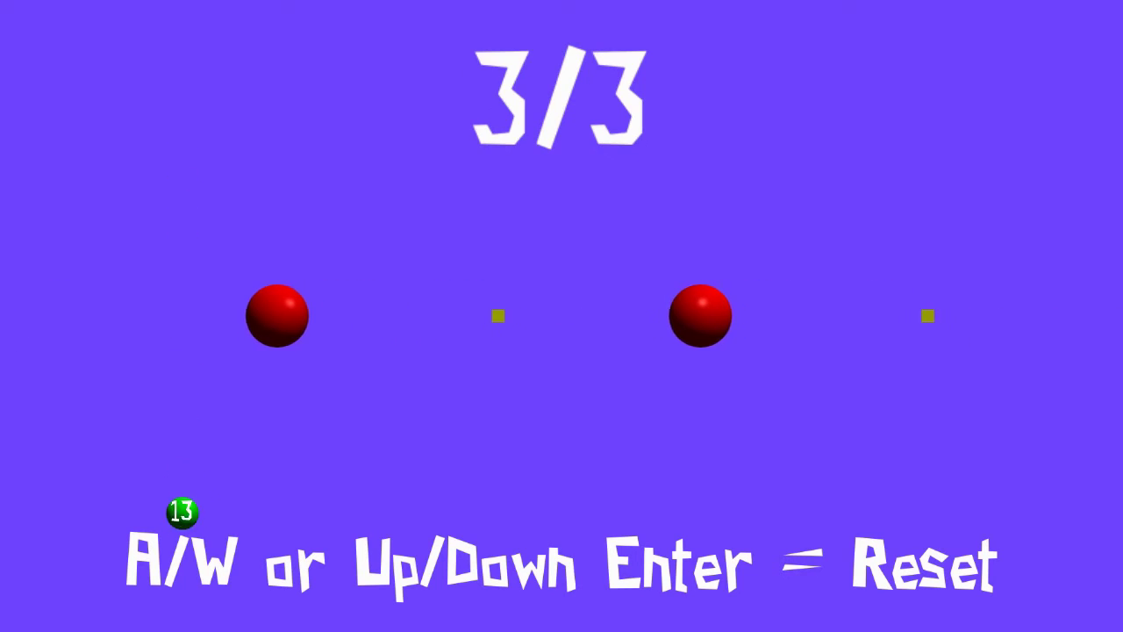
# Step: Reset with Enter and fly new runs past the red balls to reach Hs: 4
pyautogui.press('Up')
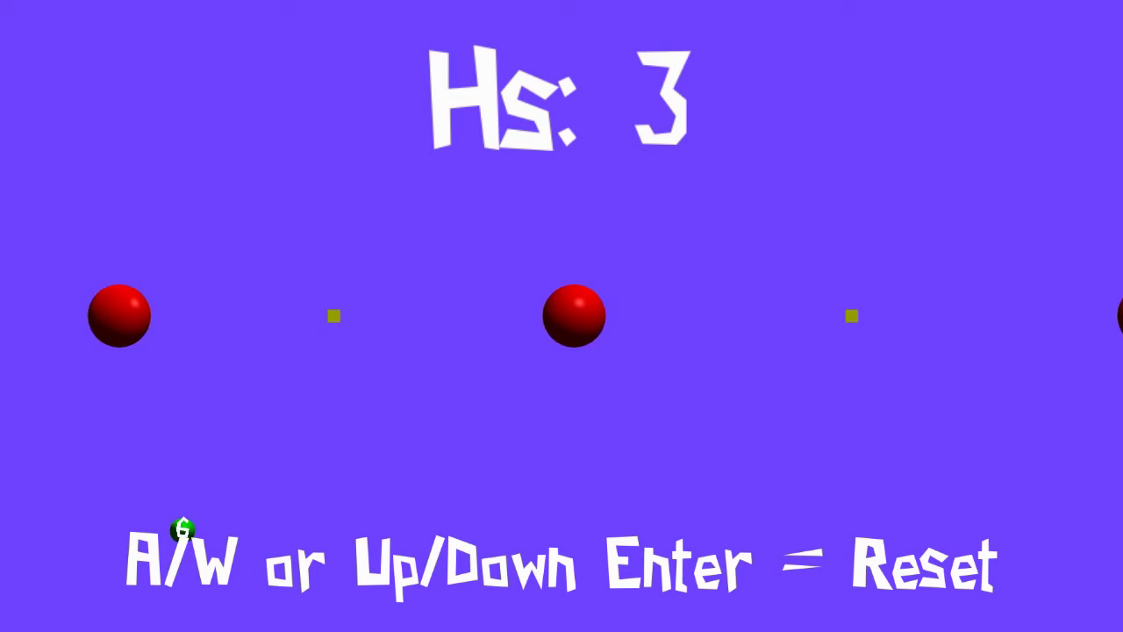
pyautogui.press('Return')
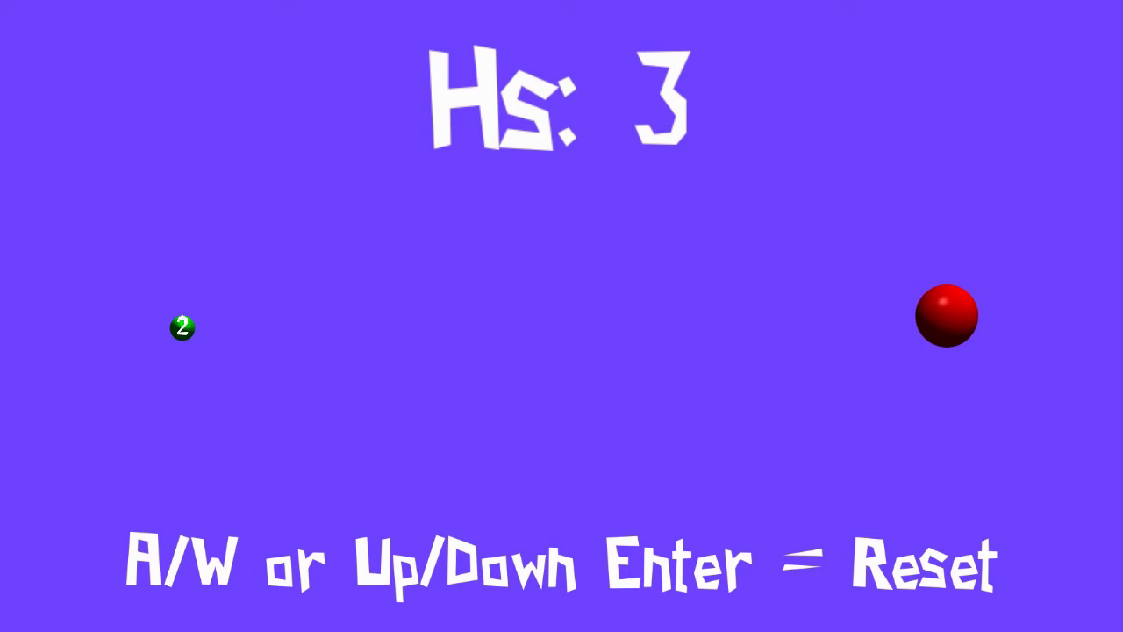
pyautogui.press('Up')
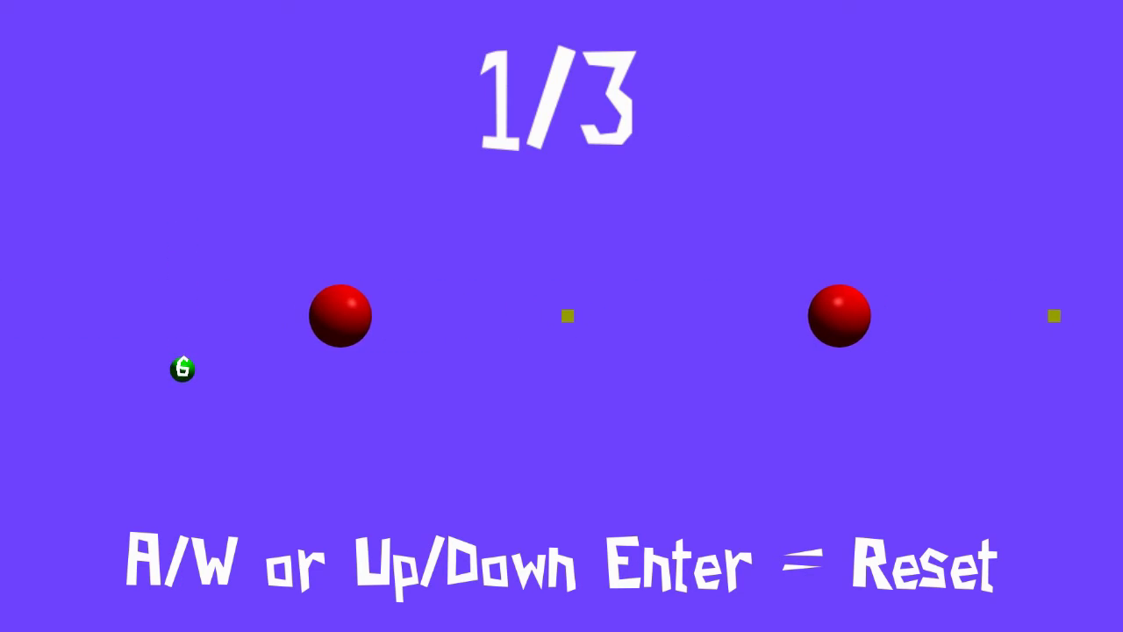
pyautogui.press('Up')
pyautogui.press('Up')
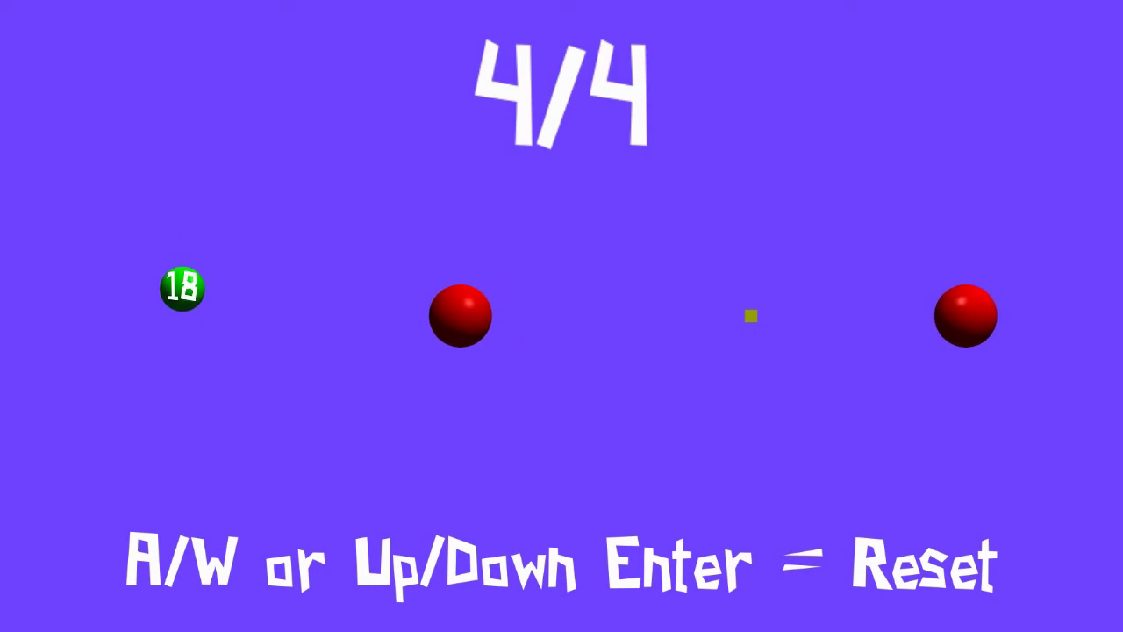
pyautogui.press('Up')
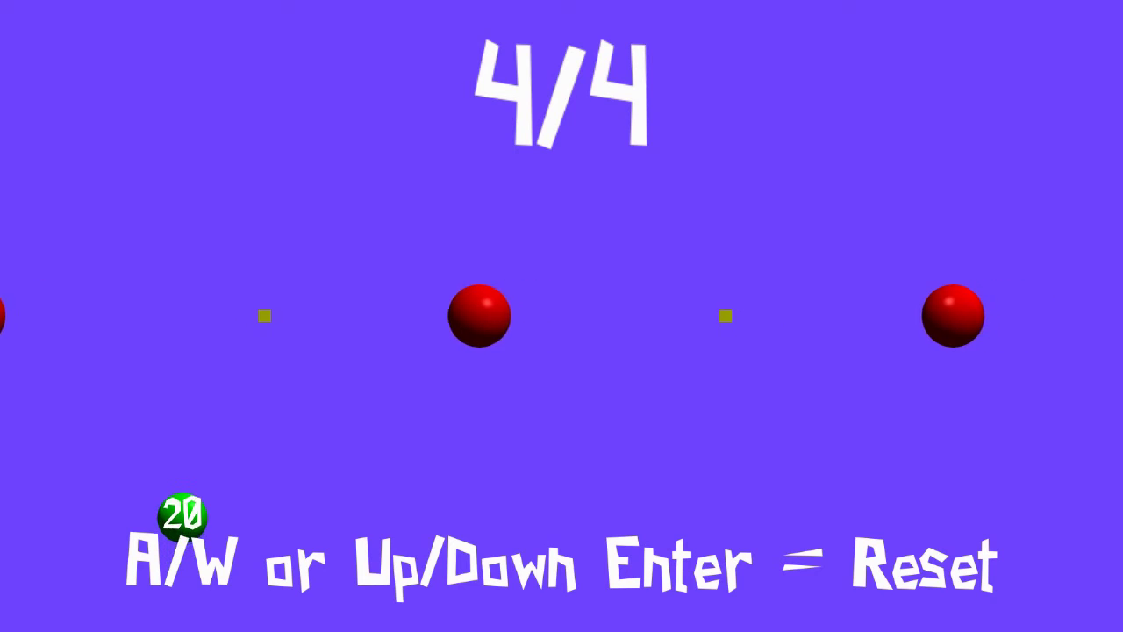
pyautogui.press('Up')
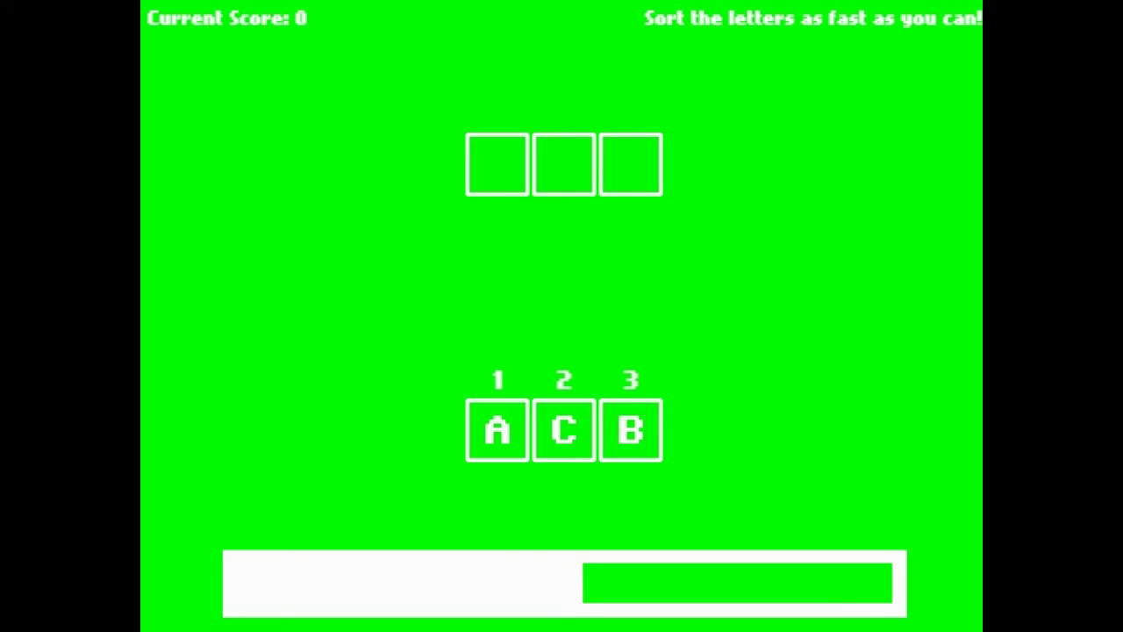
# Step: Sort three- and four-letter rounds alphabetically with number keys until time runs out
pyautogui.press('1')
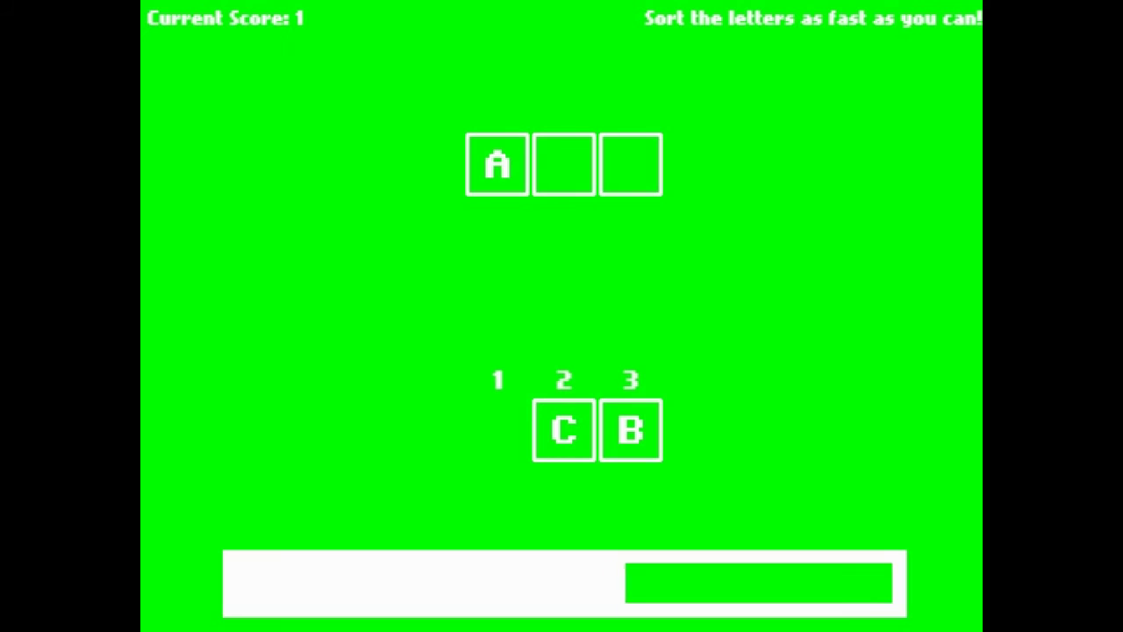
pyautogui.press('3')
pyautogui.press('2')
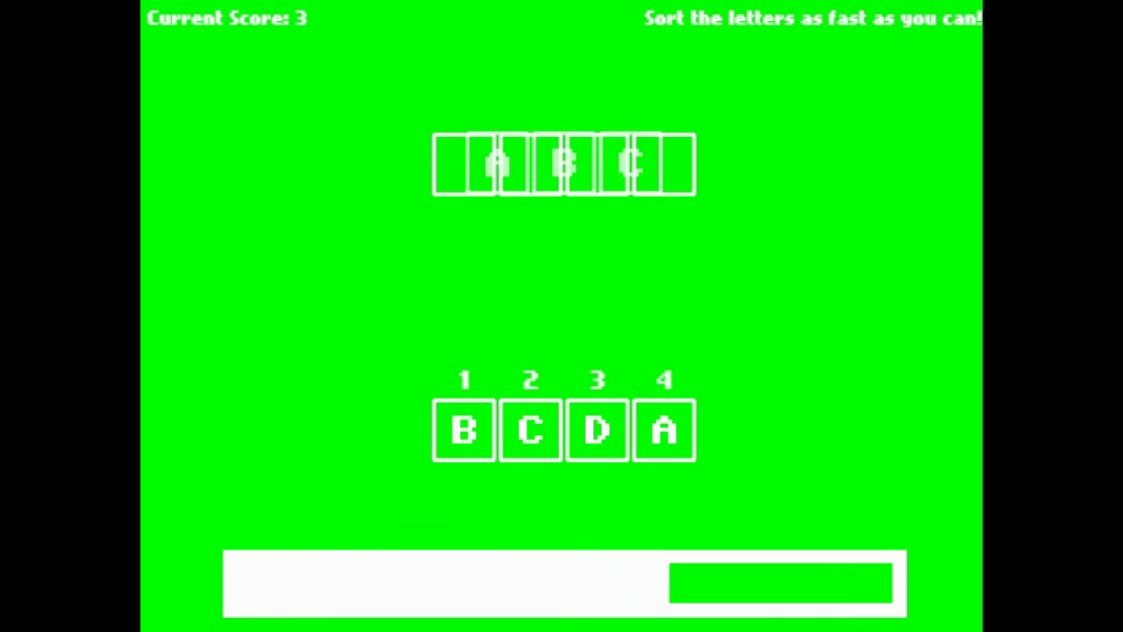
pyautogui.press('4')
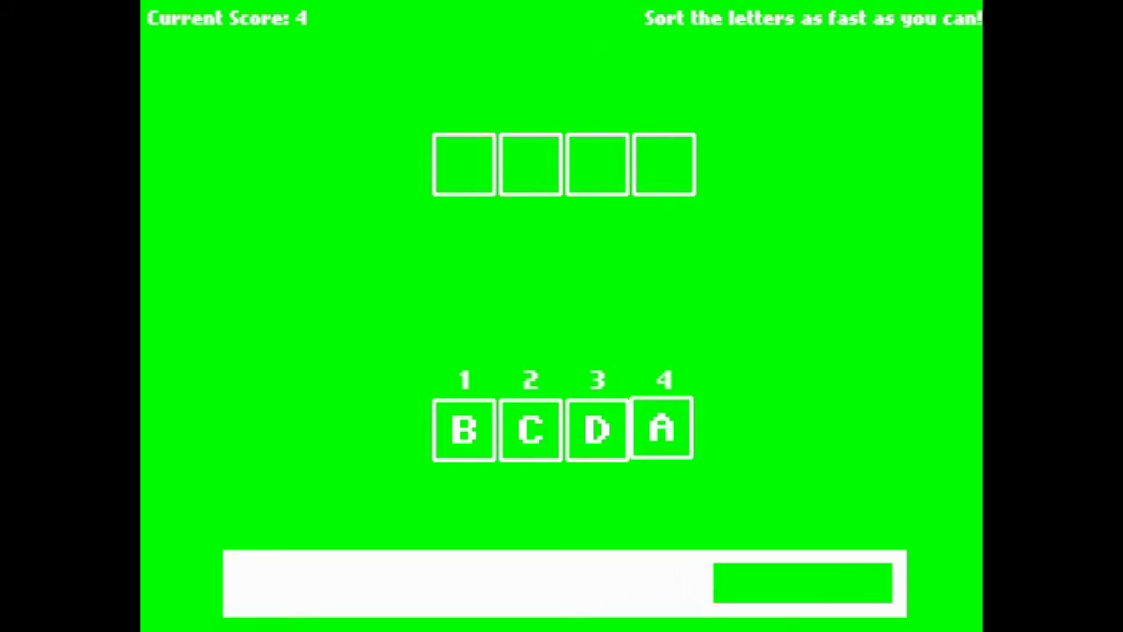
pyautogui.press('1')
pyautogui.press('2')
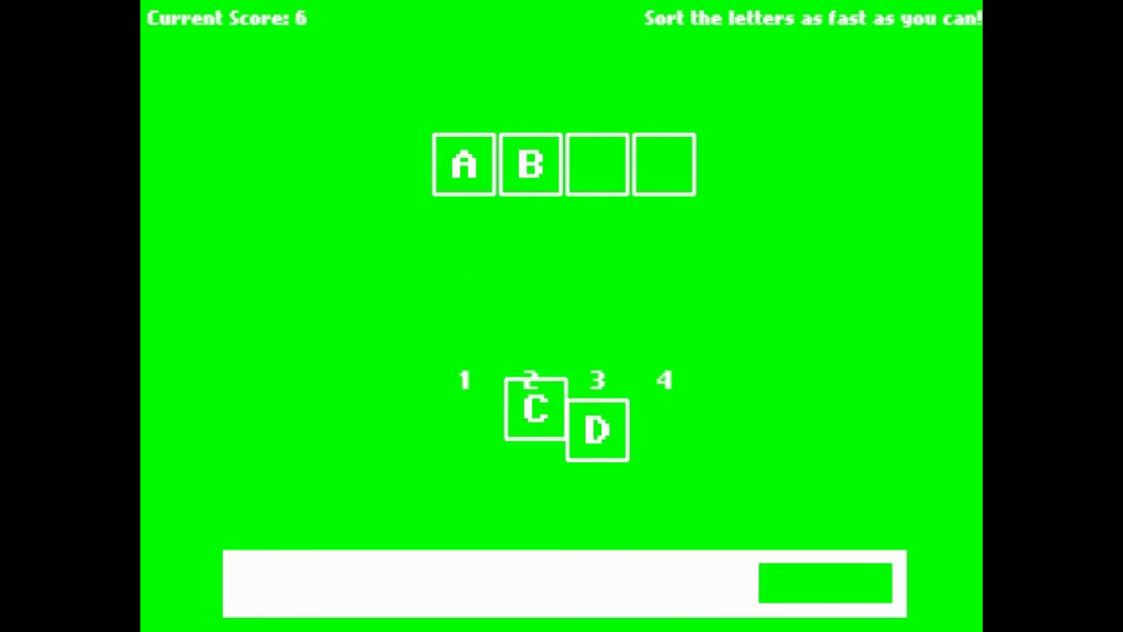
pyautogui.press('3')
pyautogui.press('2')
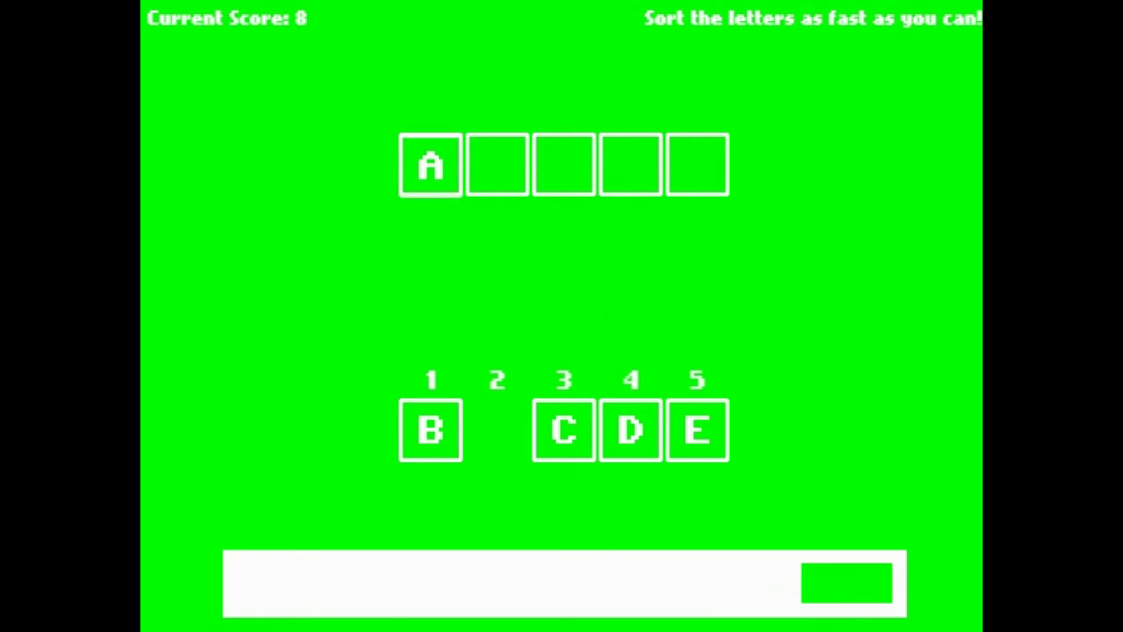
pyautogui.press('1')
pyautogui.press('3')
pyautogui.press('4')
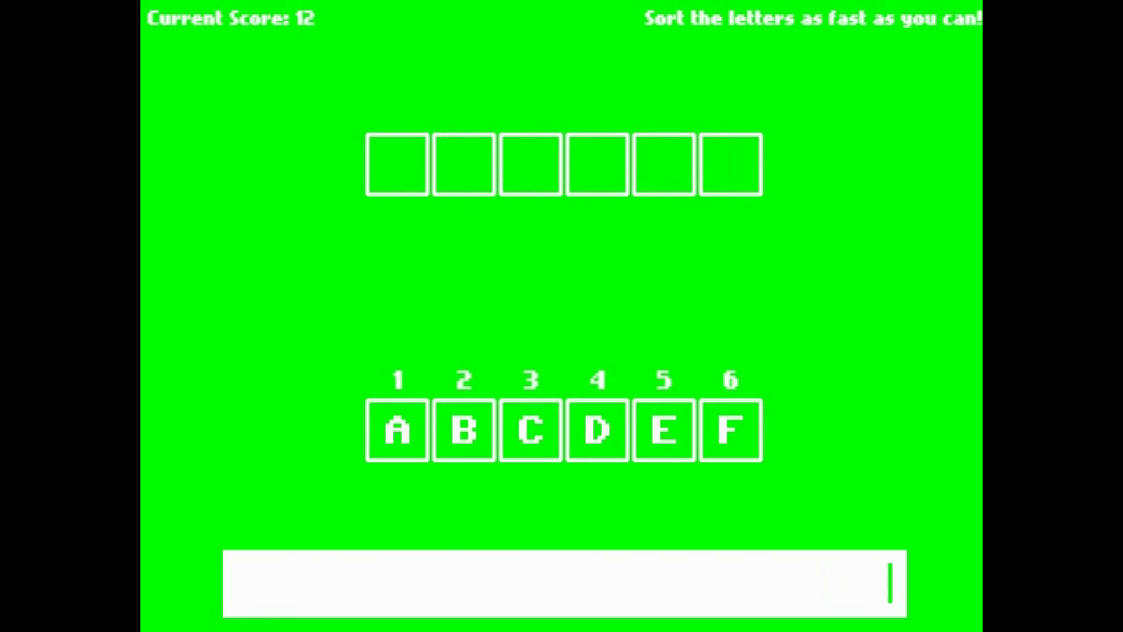
pyautogui.press('1')
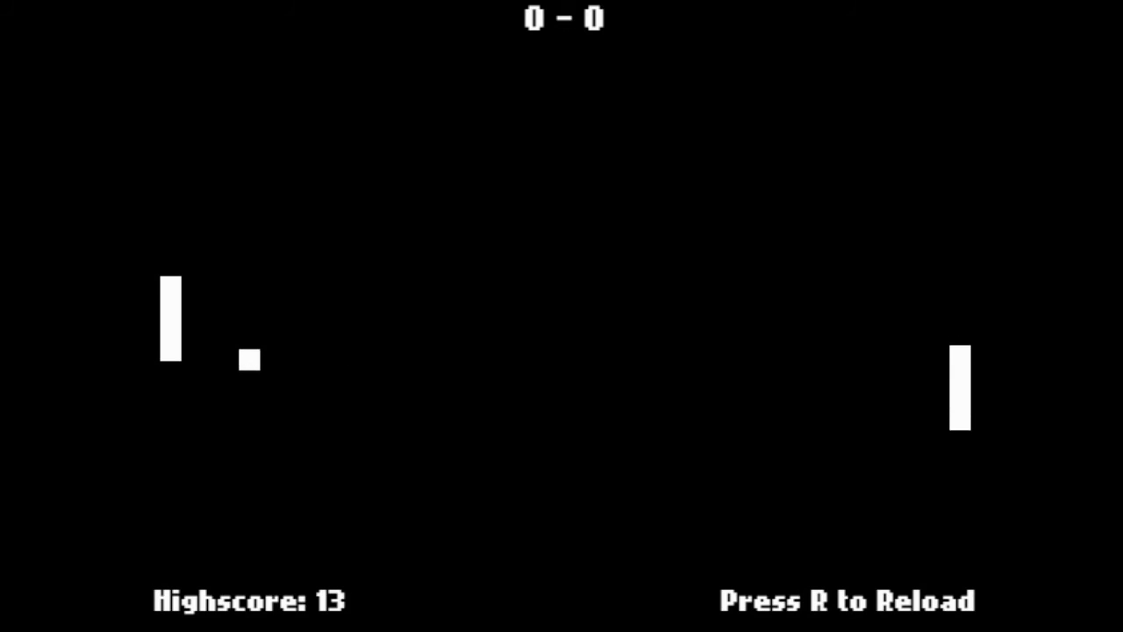
# Step: Move the left Pong paddle up and down on the highscore 13 screen
pyautogui.press('Down')
pyautogui.press('Up')
pyautogui.press('Up')
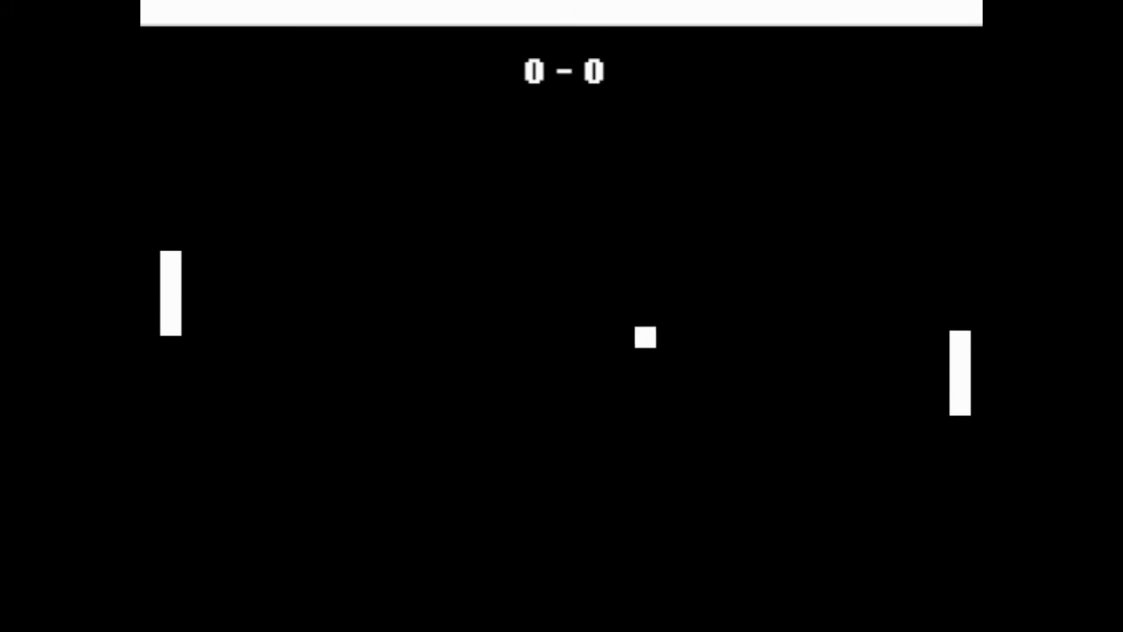
pyautogui.press('Down')
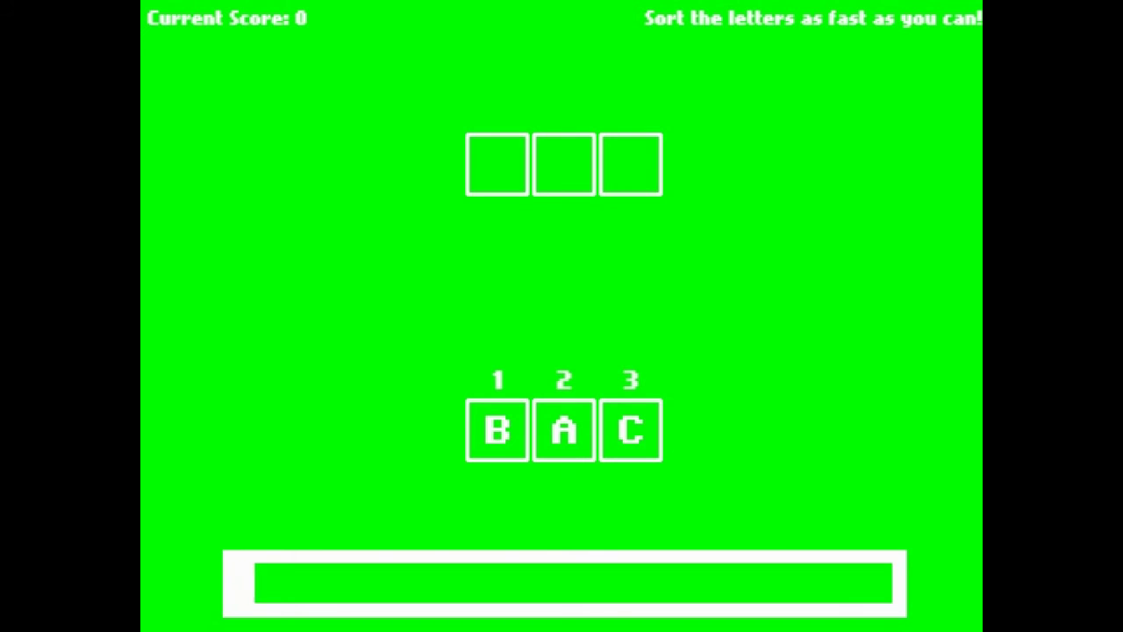
# Step: Sort the ABCD and ABCDE letter rounds into alphabetical order
pyautogui.press('2')
pyautogui.press('1')
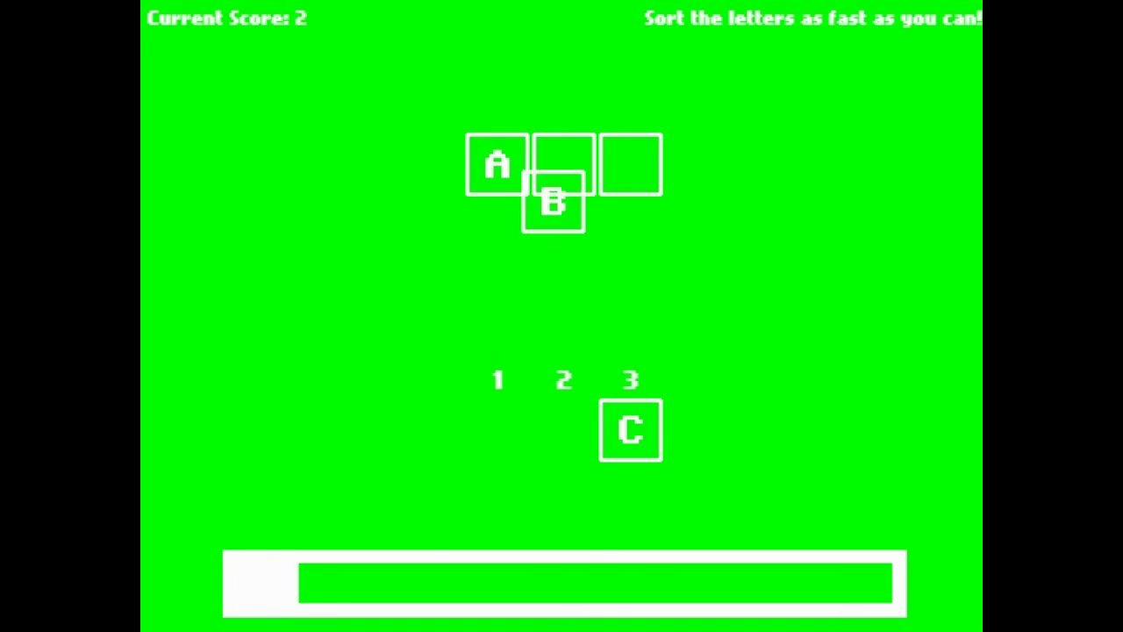
pyautogui.press('3')
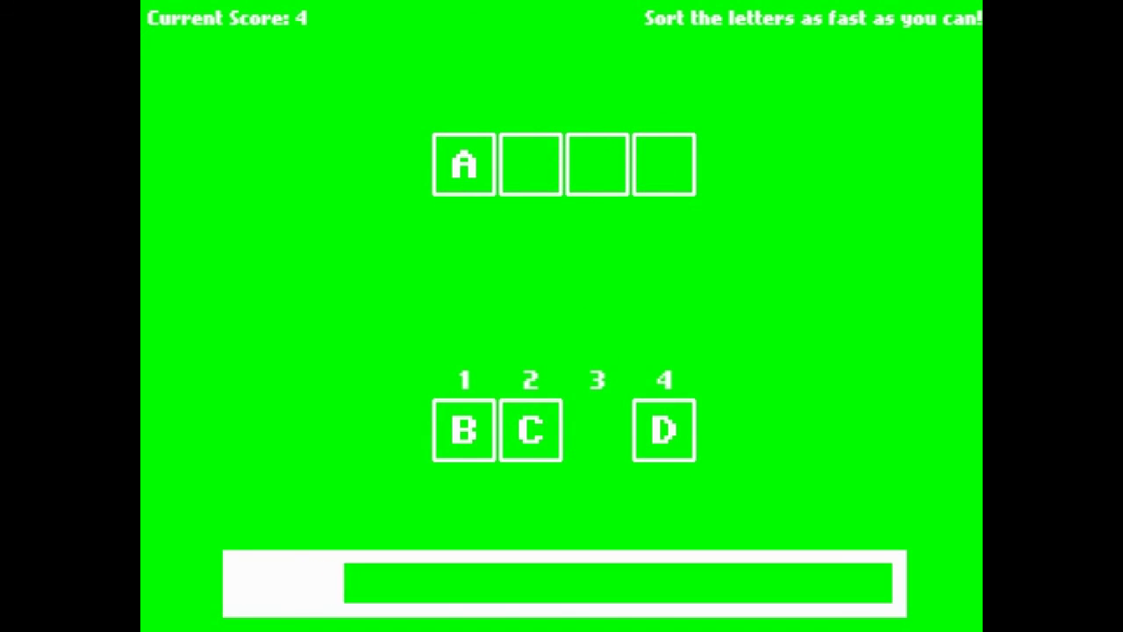
pyautogui.press('1')
pyautogui.press('2')
pyautogui.press('4')
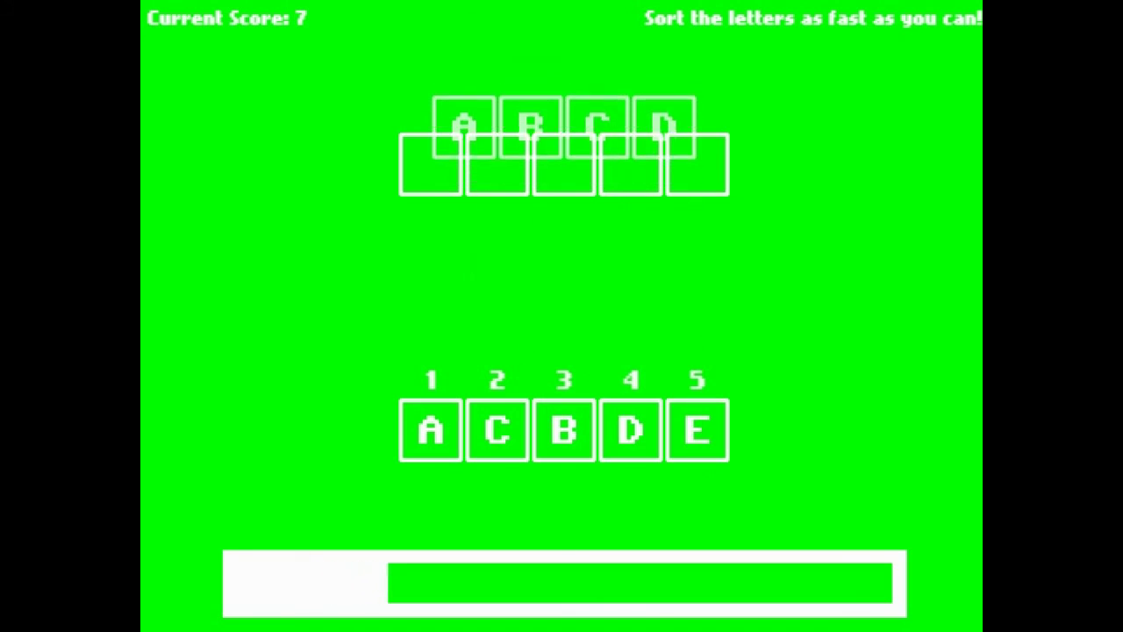
pyautogui.press('1')
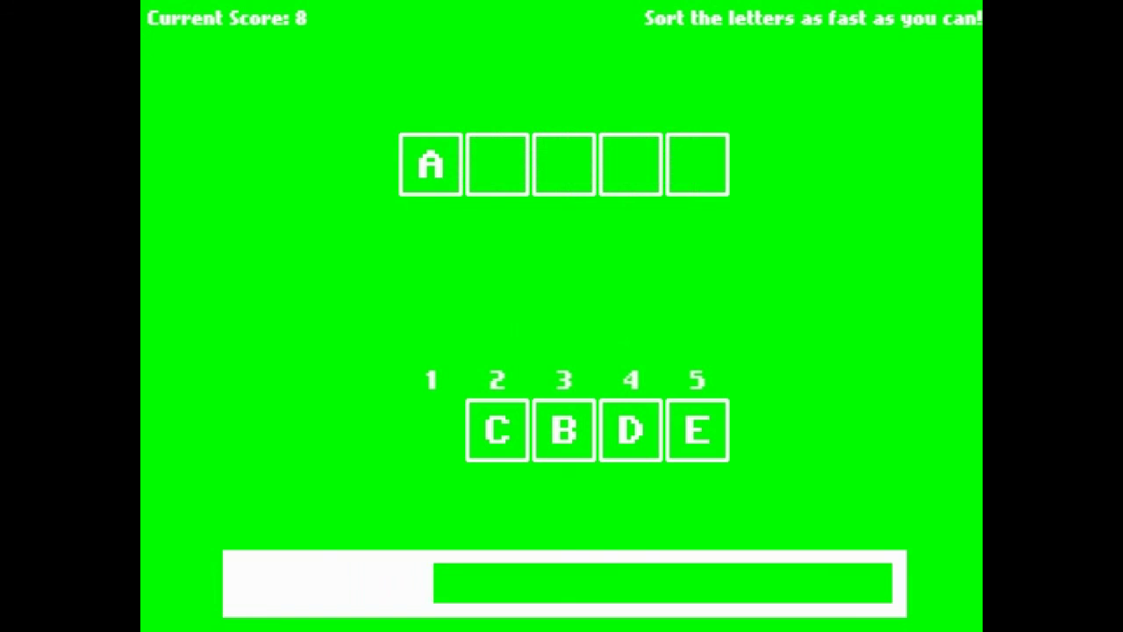
pyautogui.press('3')
pyautogui.press('2')
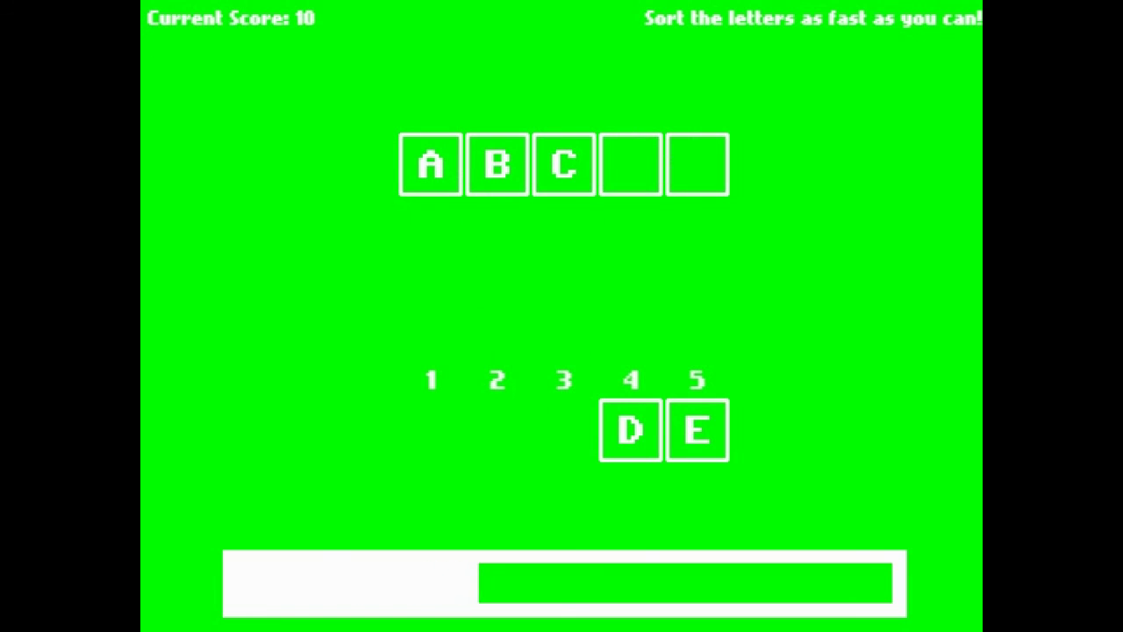
pyautogui.press('4')
pyautogui.press('5')
# Step: Sort the next round's letters into alphabetical order, ending with E and F
pyautogui.press('1')
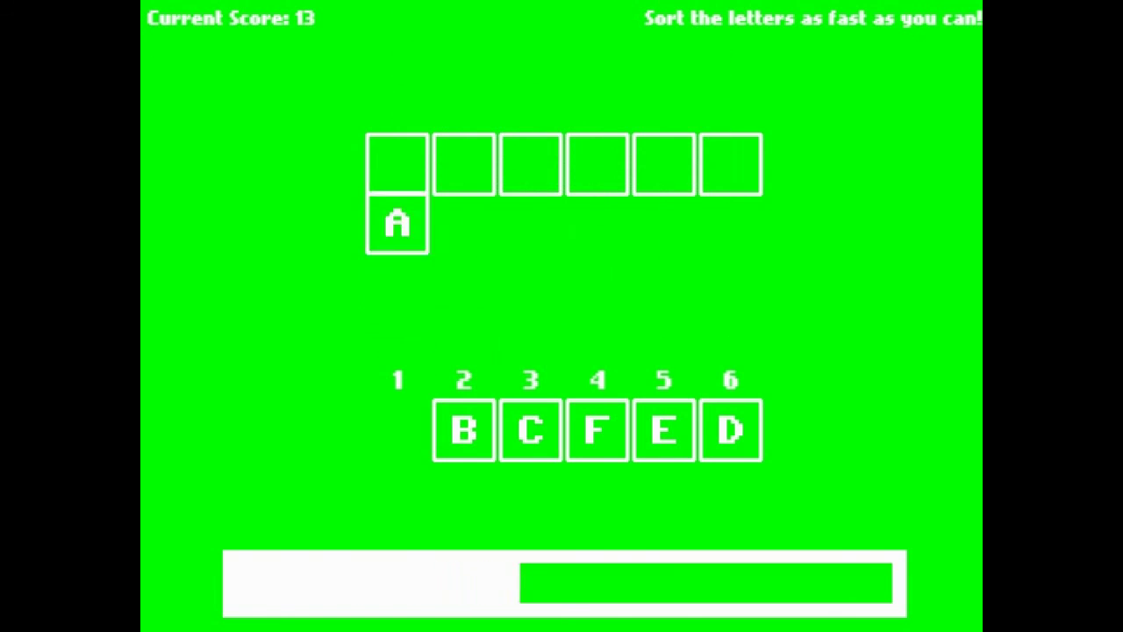
pyautogui.press('2')
pyautogui.press('3')
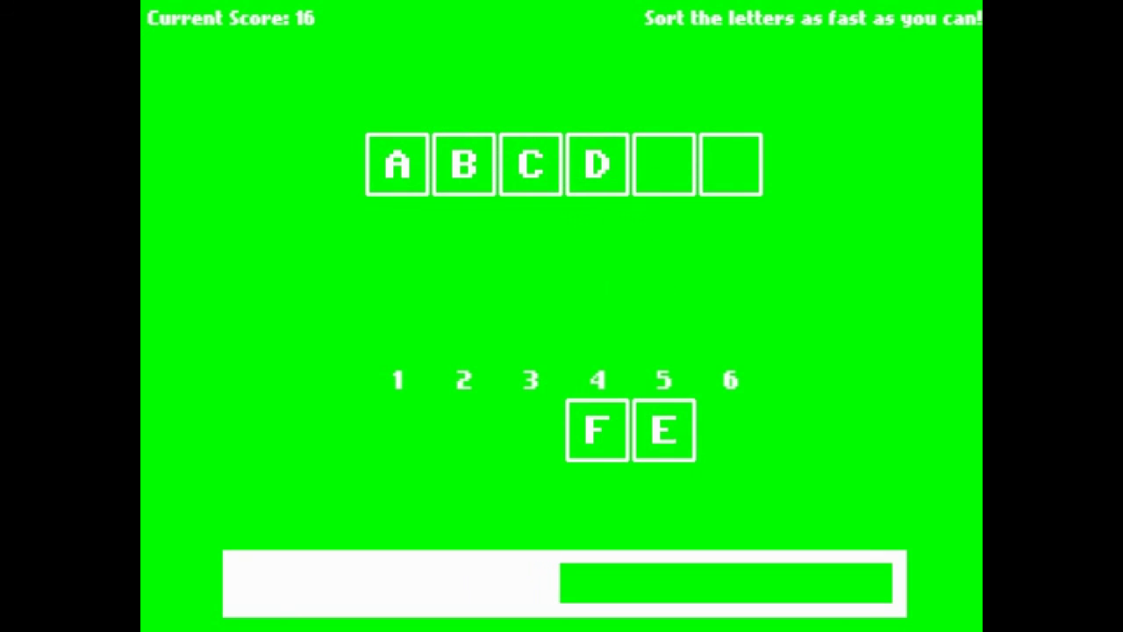
pyautogui.press('5')
pyautogui.press('4')
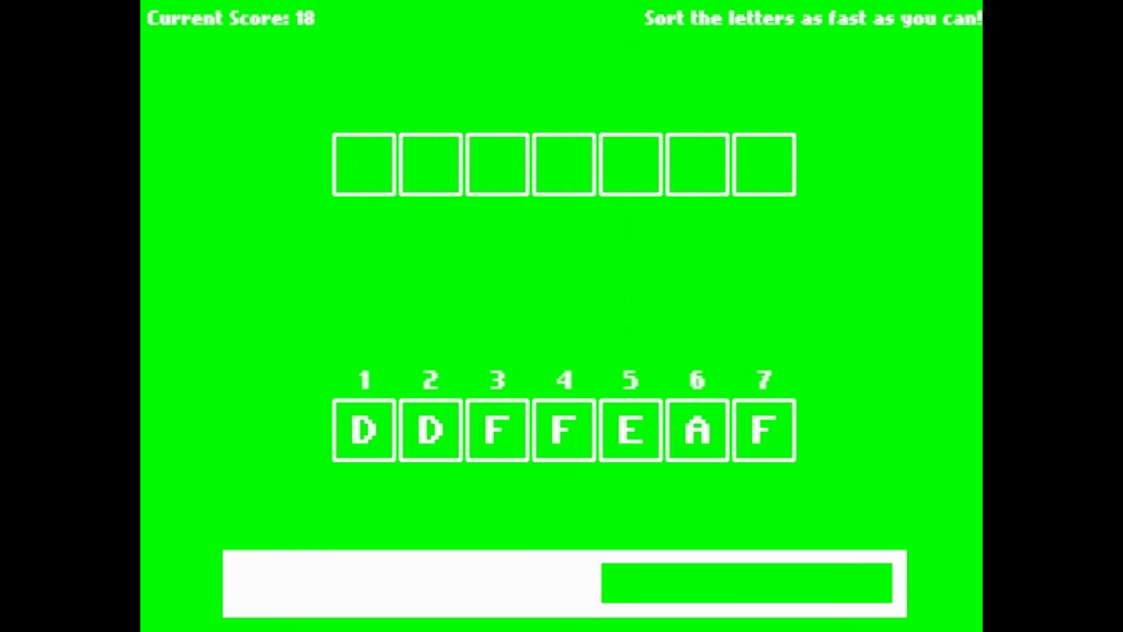
# Step: Sort the longer rounds with repeated Ds, Fs and Bs, reaching highscore 29
pyautogui.press('1')
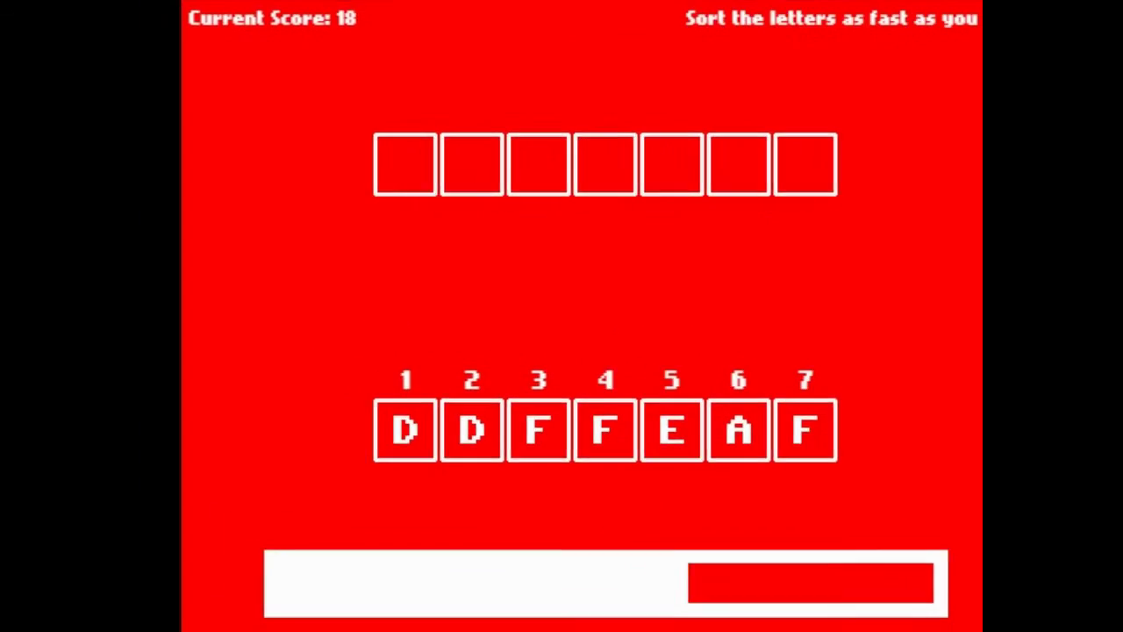
pyautogui.press('6')
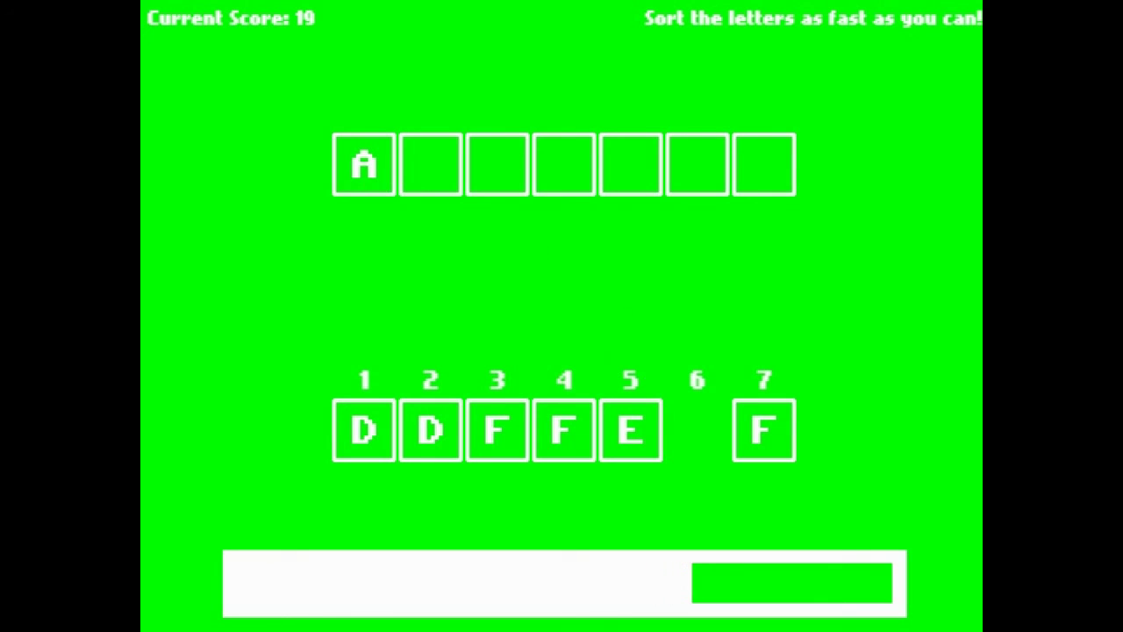
pyautogui.press('1')
pyautogui.press('2')
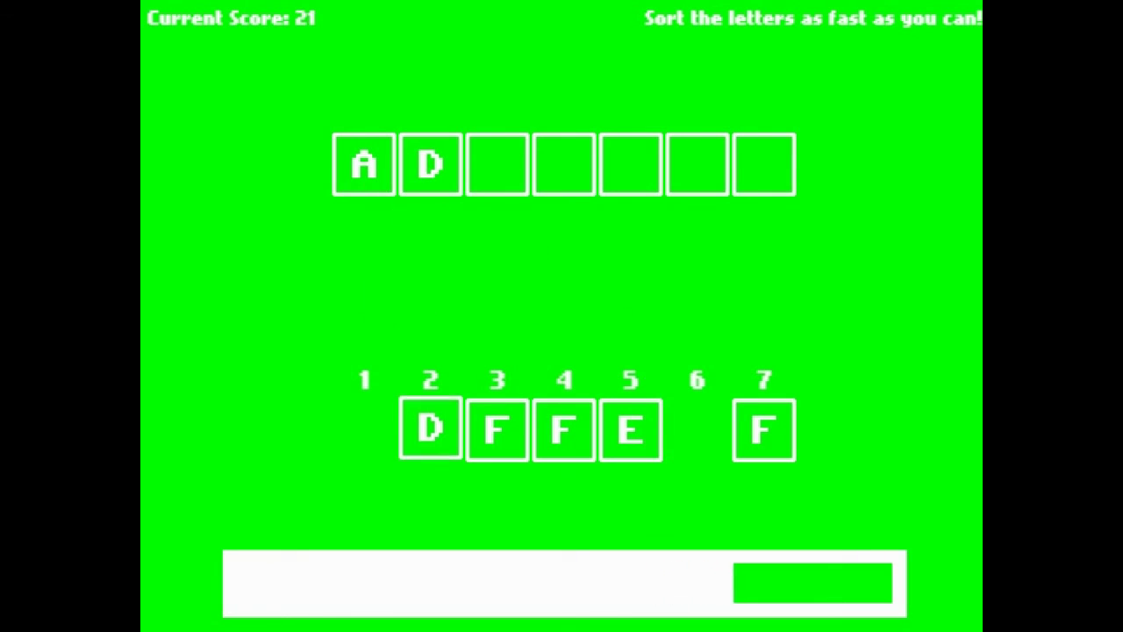
pyautogui.press('5')
pyautogui.press('3')
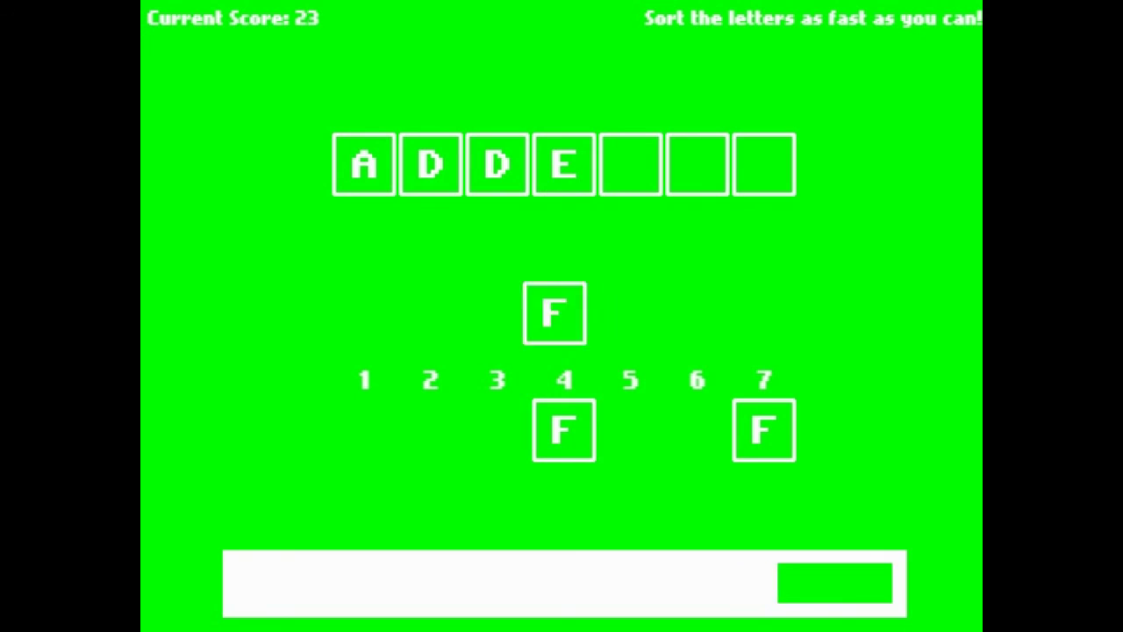
pyautogui.press('4')
pyautogui.press('7')
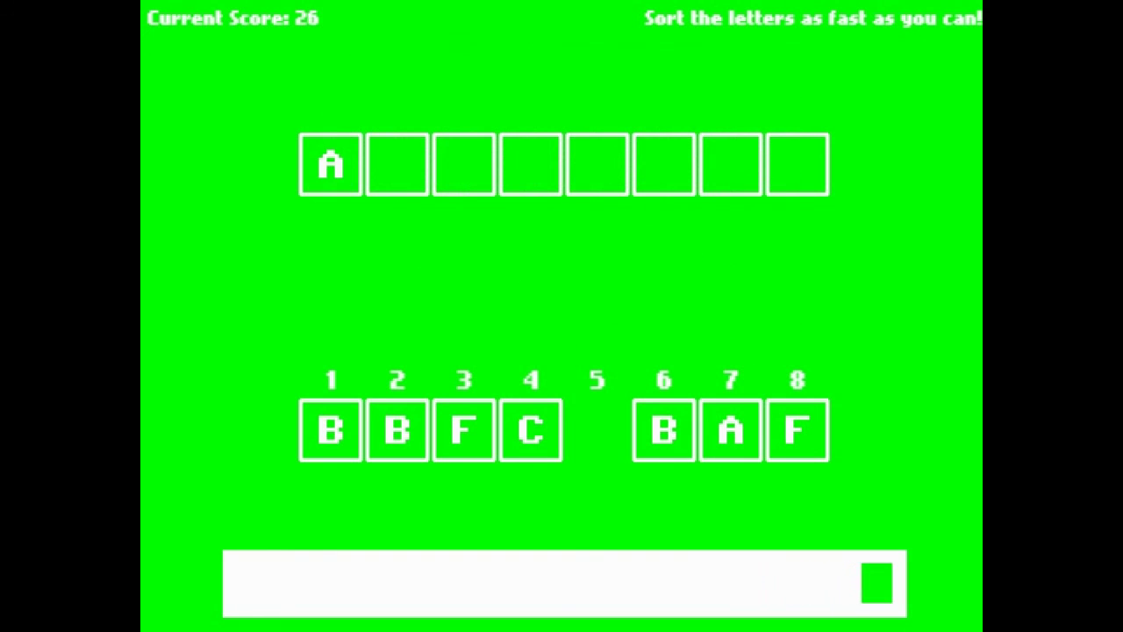
pyautogui.press('7')
pyautogui.press('1')
pyautogui.press('2')
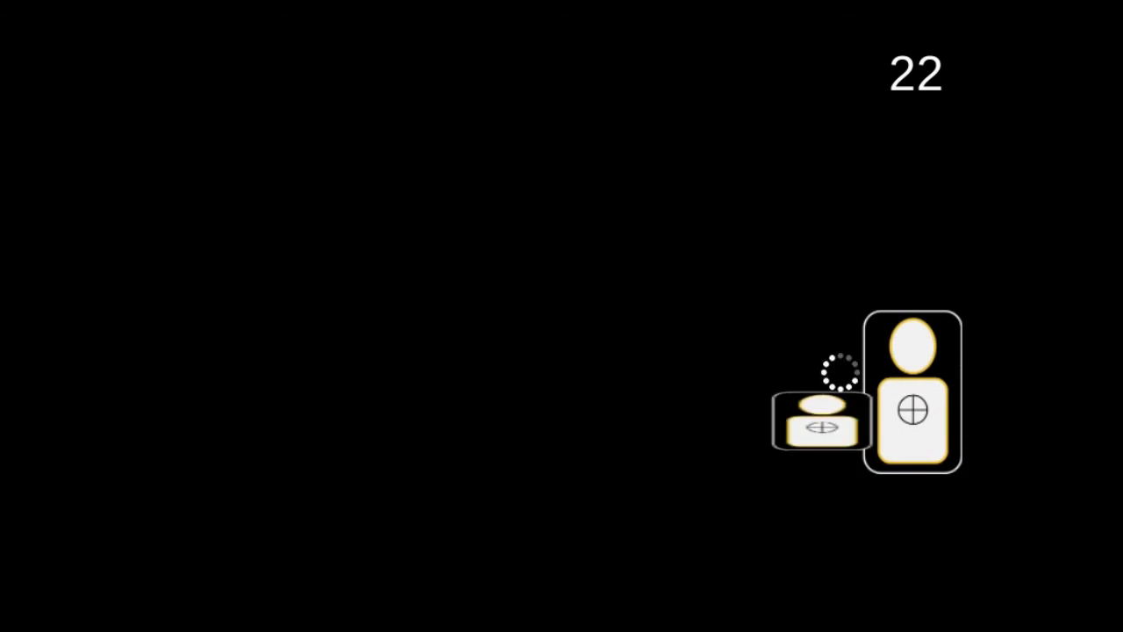
# Step: Shoot three figure targets as they appear on the dark backdrop
pyautogui.click(750, 391)
pyautogui.click(828, 381)
pyautogui.click(749, 326)
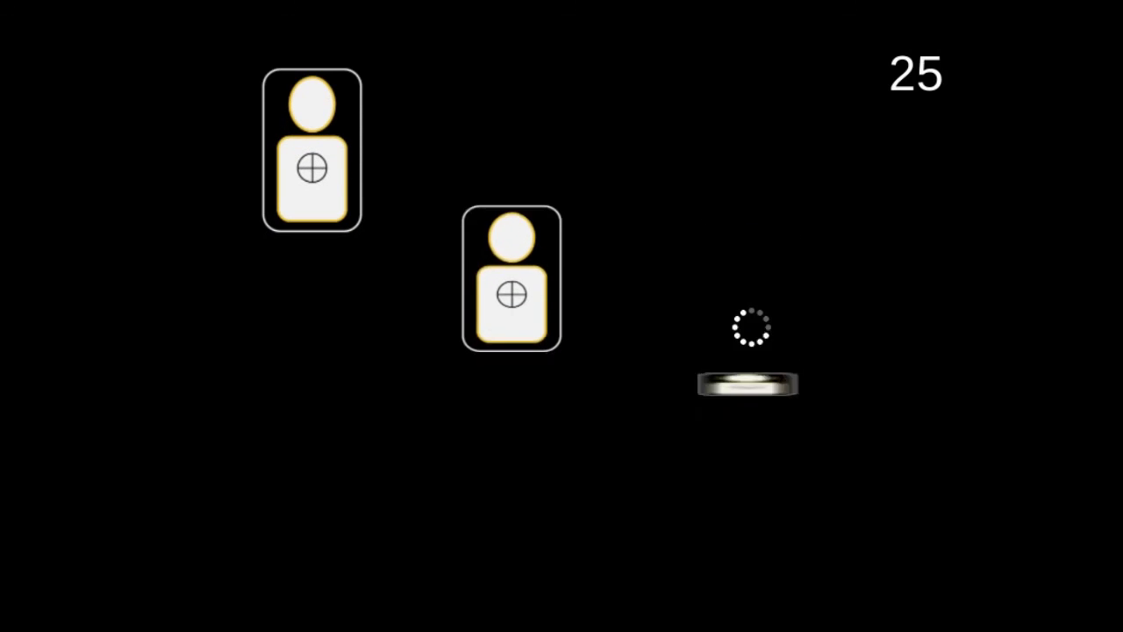